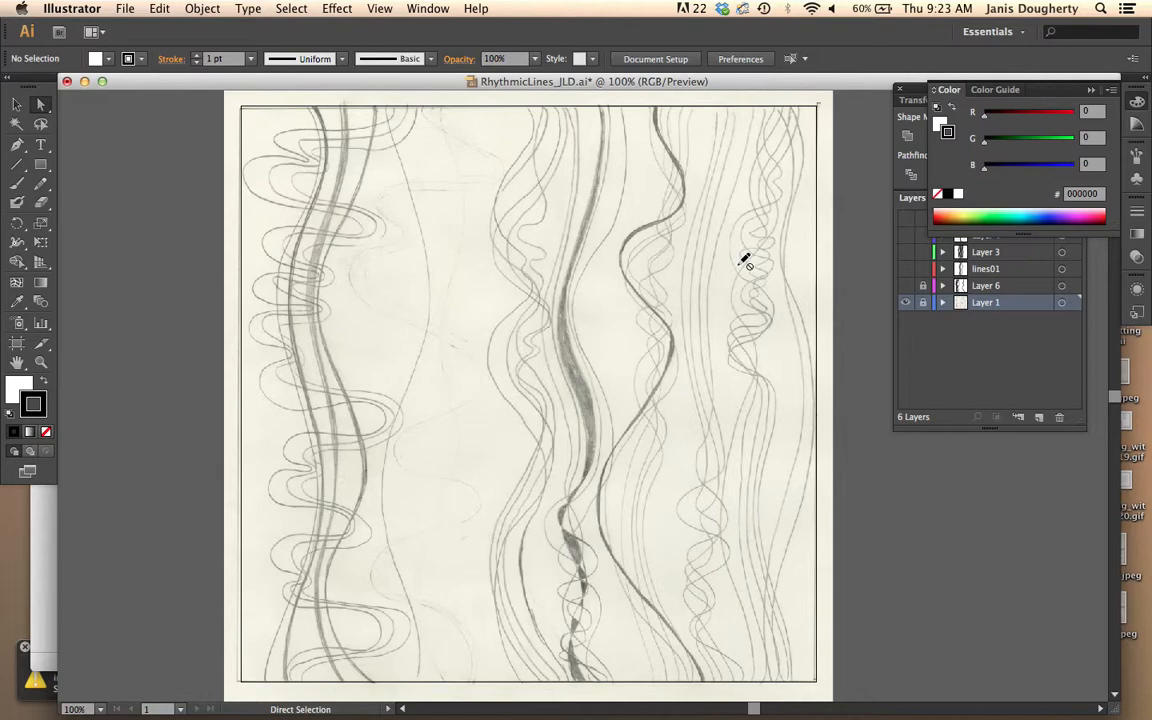
Add a new layer above Layer 1 and ready the Pen tool with no fill.
{"action": "left_click", "coordinate": [1037, 419]}
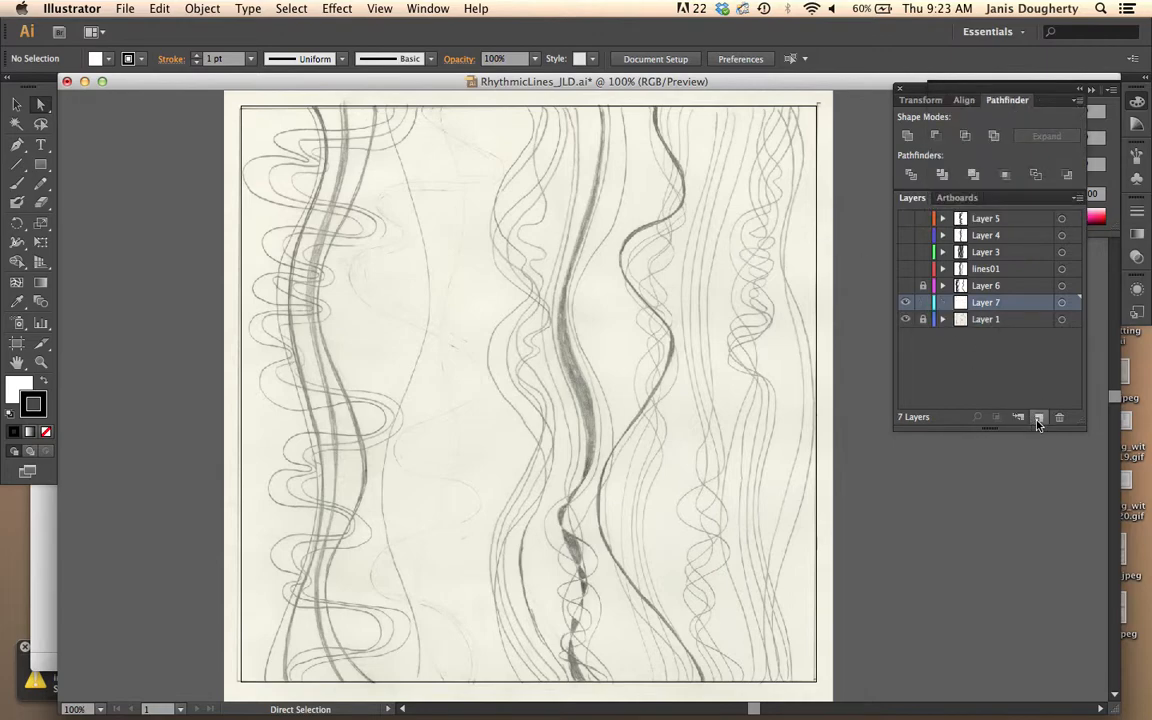
{"action": "left_click", "coordinate": [16, 144]}
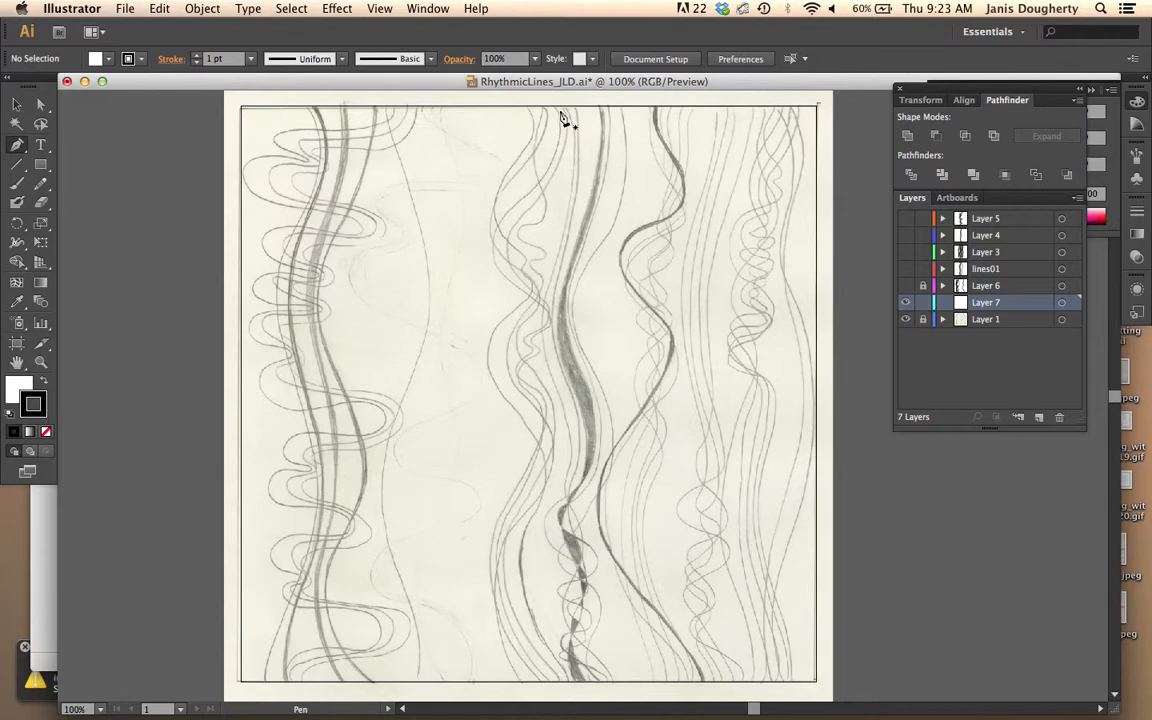
{"action": "left_click", "coordinate": [15, 396]}
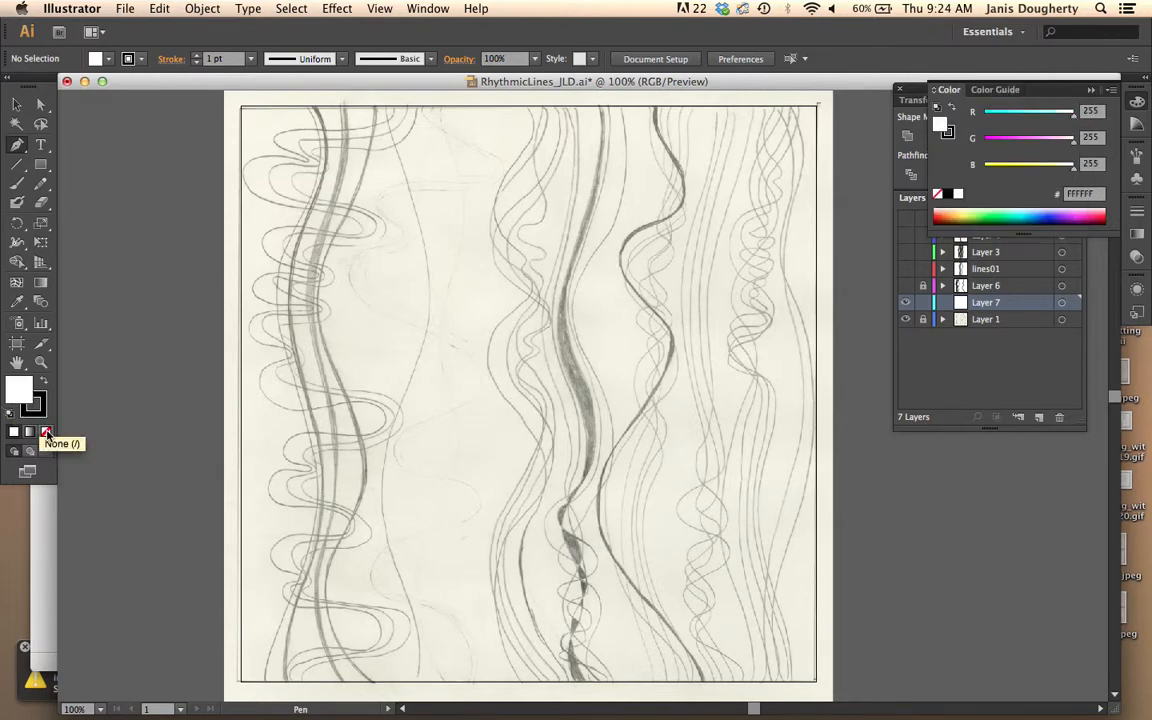
{"action": "left_click", "coordinate": [46, 432]}
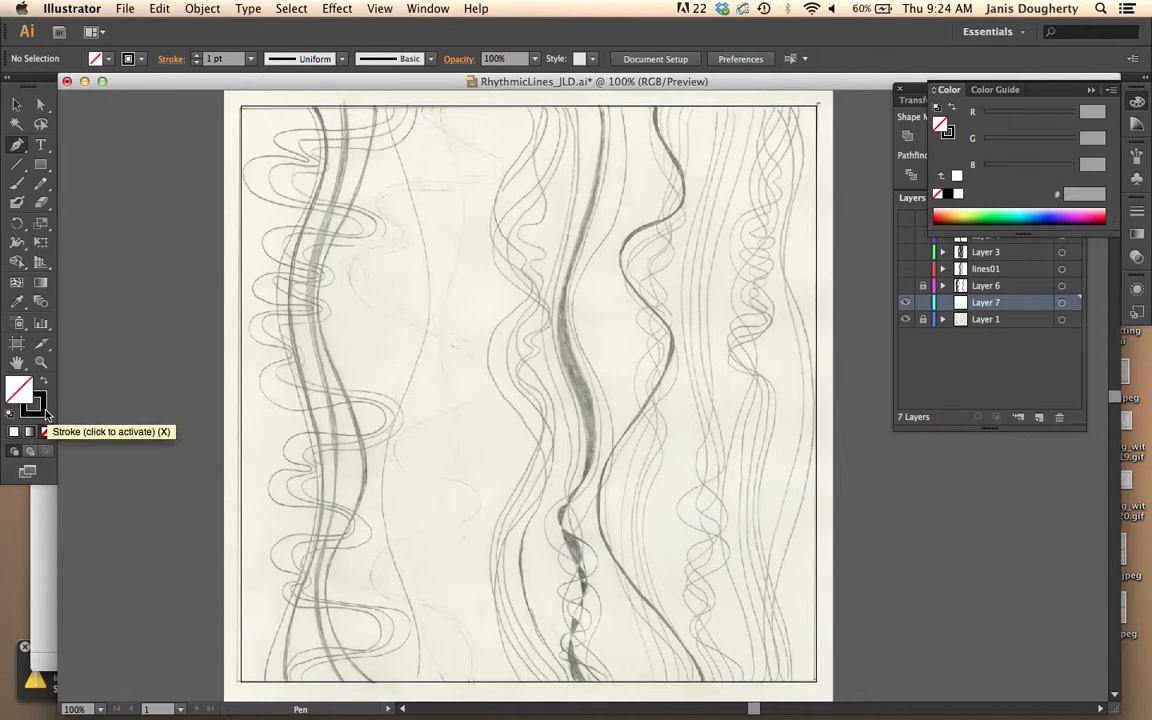
Set the stroke color to red, hex DD1212.
{"action": "left_click", "coordinate": [35, 404]}
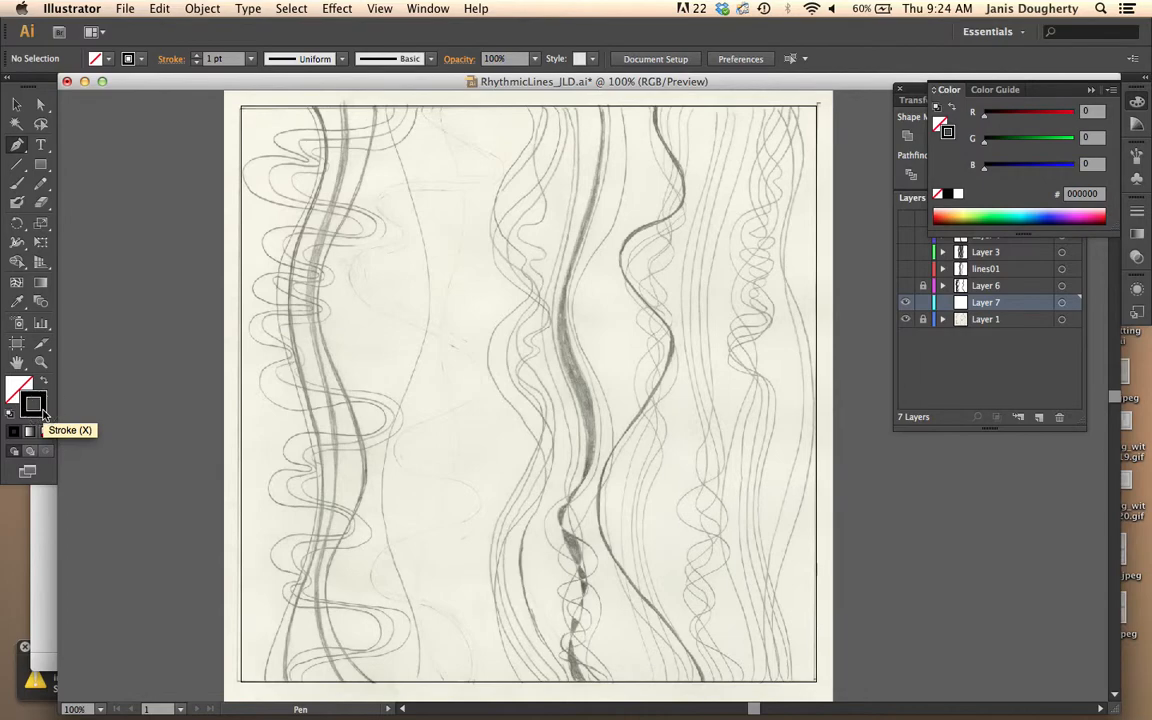
{"action": "double_click", "coordinate": [43, 411]}
{"action": "left_click", "coordinate": [200, 165]}
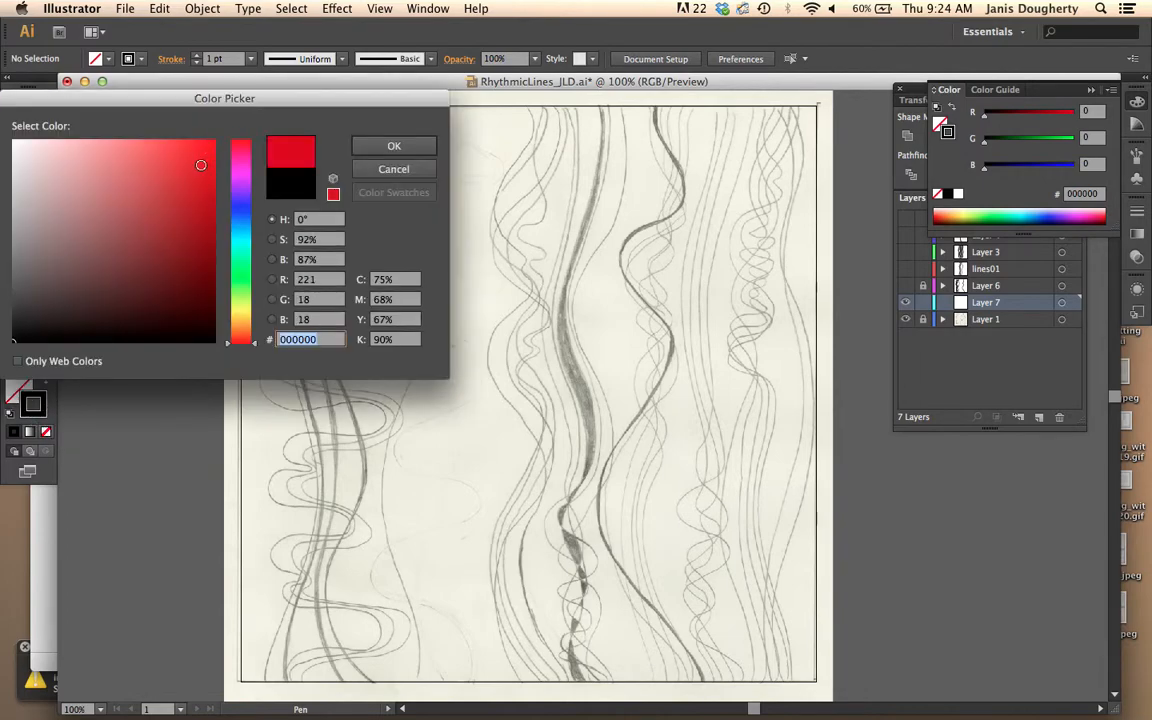
{"action": "left_click", "coordinate": [381, 148]}
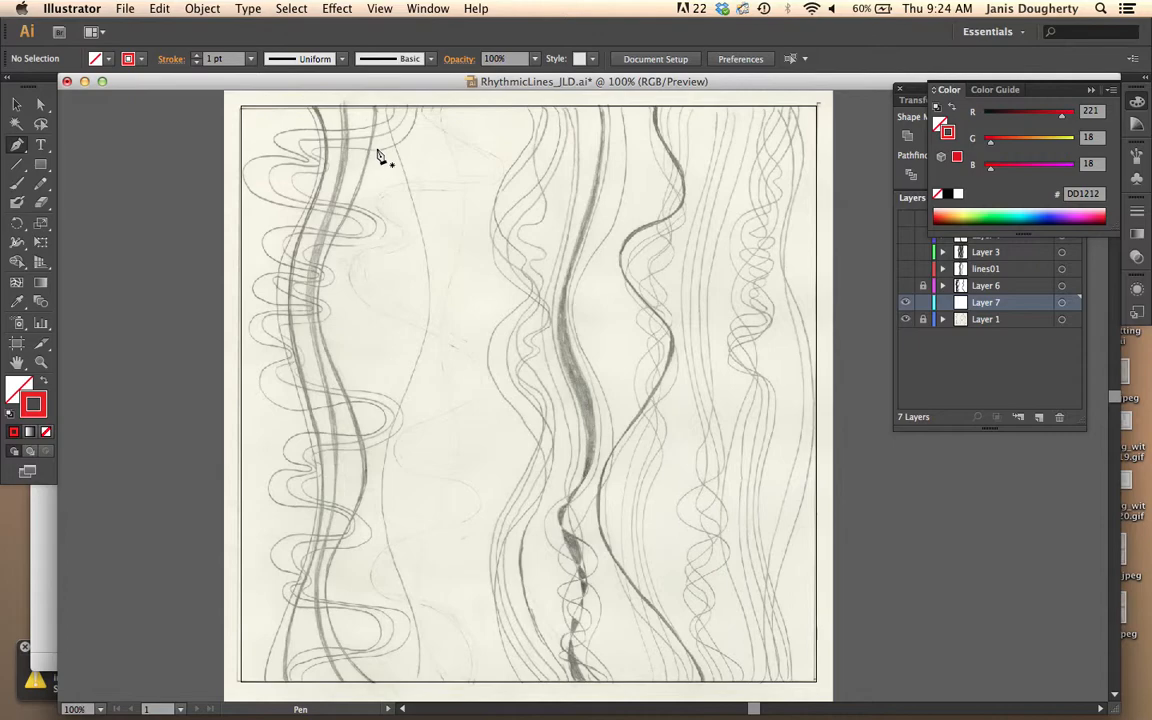
Start a Pen path above the sketch's top border and trace the first bends of the middle group's leftmost wavy line.
{"action": "left_click", "coordinate": [527, 104]}
{"action": "scroll", "coordinate": [528, 140], "scroll_direction": "up", "scroll_amount": 1}
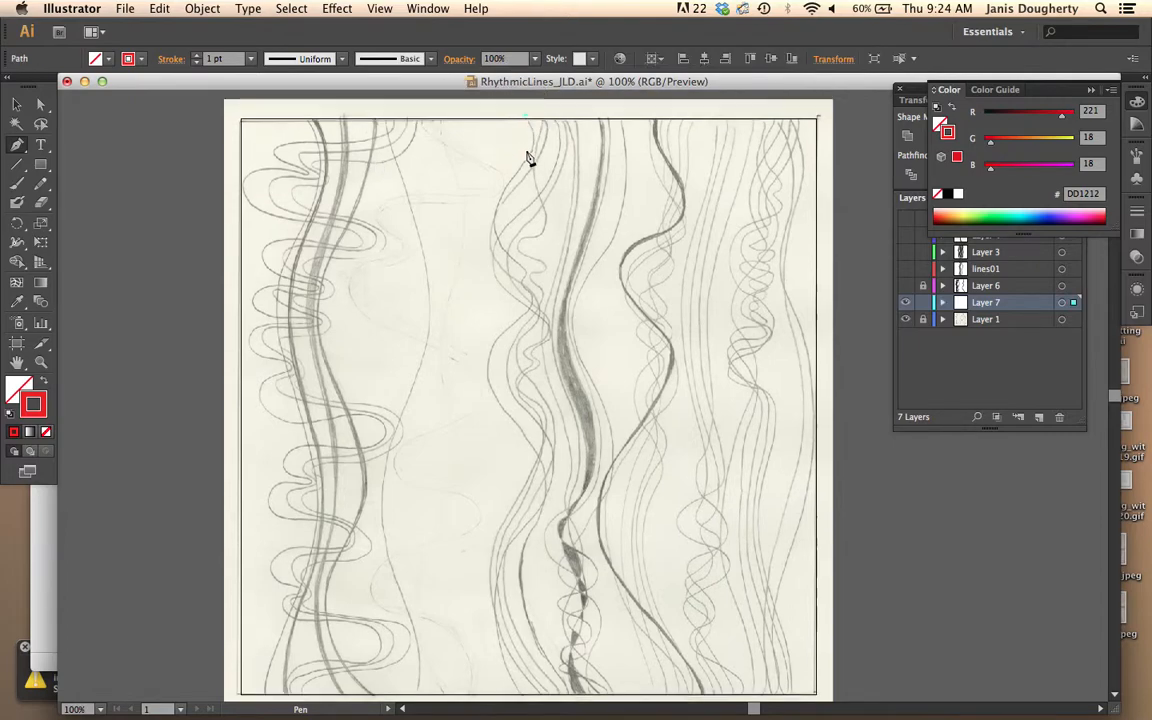
{"action": "left_click_drag", "start_coordinate": [524, 165], "coordinate": [502, 196]}
{"action": "left_click_drag", "start_coordinate": [500, 243], "coordinate": [524, 266]}
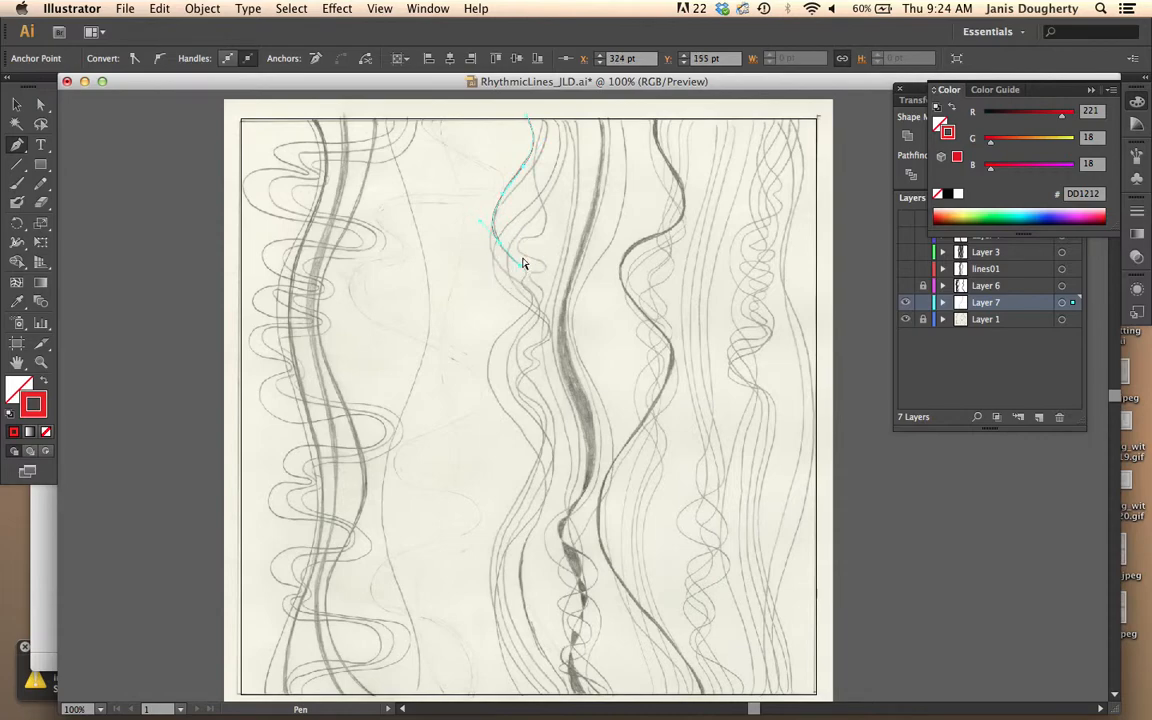
Continue the path along the sketched line through the small kink and around the wide left bend below it.
{"action": "key", "text": "super+equal"}
{"action": "key", "text": "super+equal"}
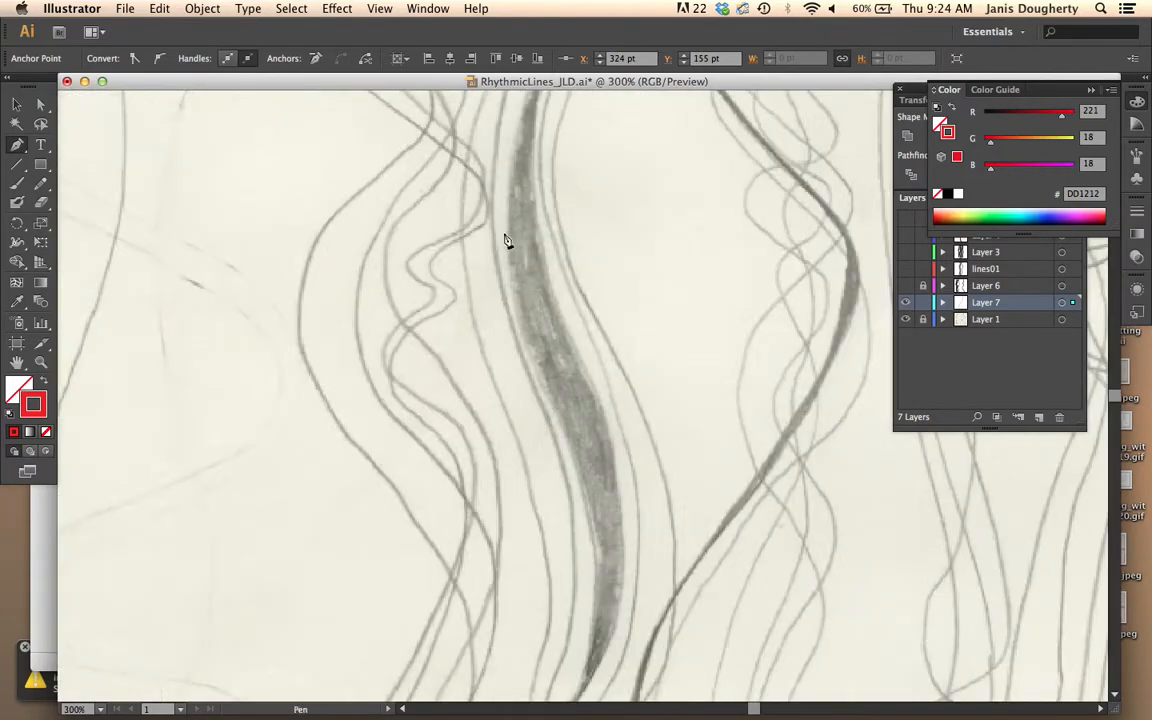
{"action": "left_click_drag", "start_coordinate": [470, 195], "coordinate": [514, 393]}
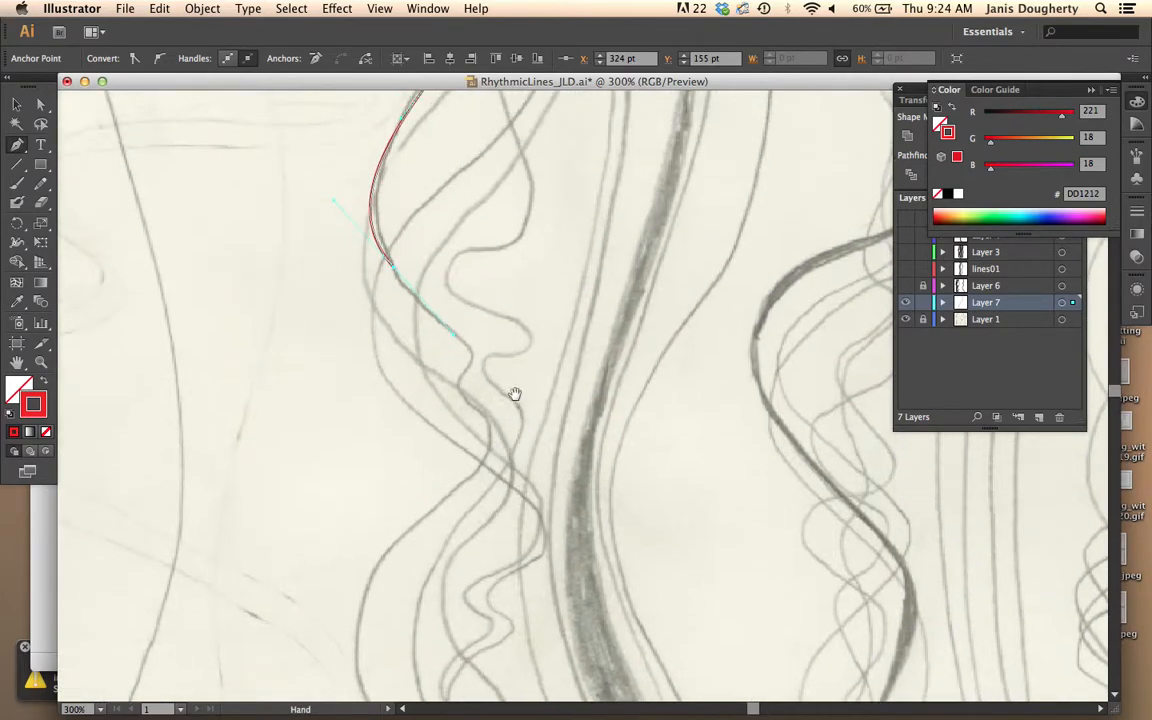
{"action": "left_click_drag", "start_coordinate": [509, 327], "coordinate": [527, 393]}
{"action": "mouse_move", "coordinate": [517, 327]}
{"action": "left_mouse_down"}
{"action": "mouse_move", "coordinate": [527, 401]}
{"action": "mouse_move", "coordinate": [513, 315]}
{"action": "left_mouse_up"}
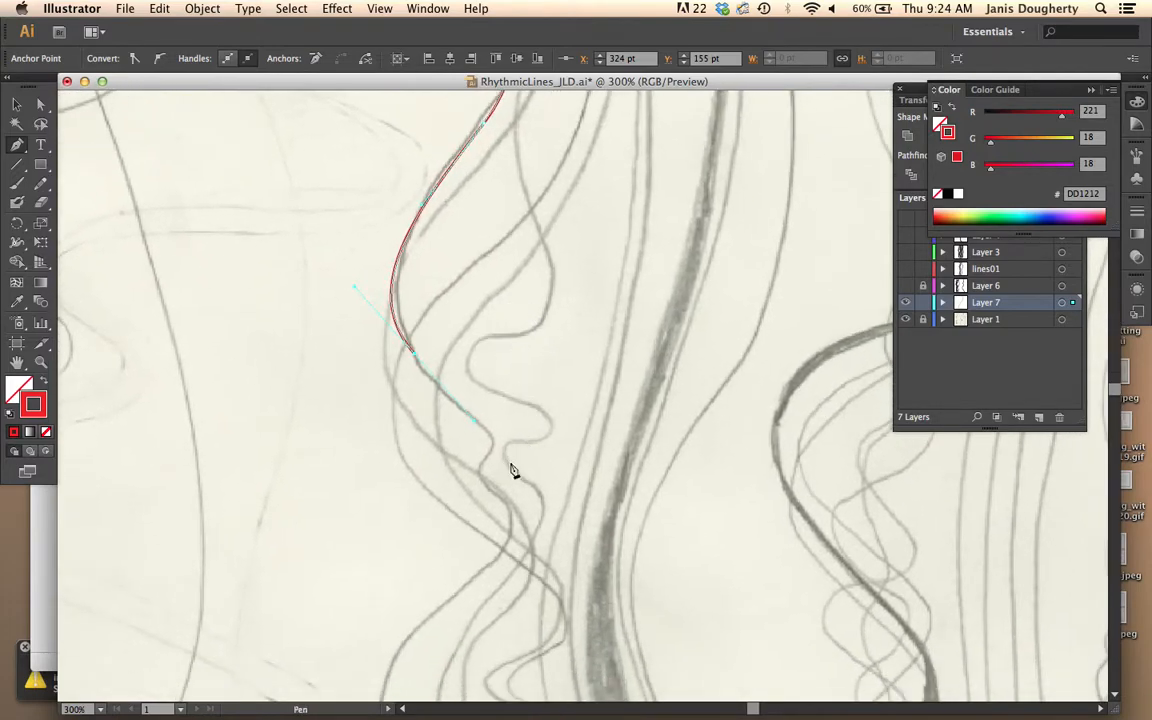
{"action": "left_click_drag", "start_coordinate": [489, 465], "coordinate": [452, 596]}
{"action": "scroll", "coordinate": [553, 486], "scroll_direction": "down", "scroll_amount": 5}
{"action": "left_click_drag", "start_coordinate": [561, 543], "coordinate": [470, 360]}
{"action": "left_click_drag", "start_coordinate": [465, 408], "coordinate": [514, 510]}
{"action": "scroll", "coordinate": [514, 510], "scroll_direction": "down", "scroll_amount": 5}
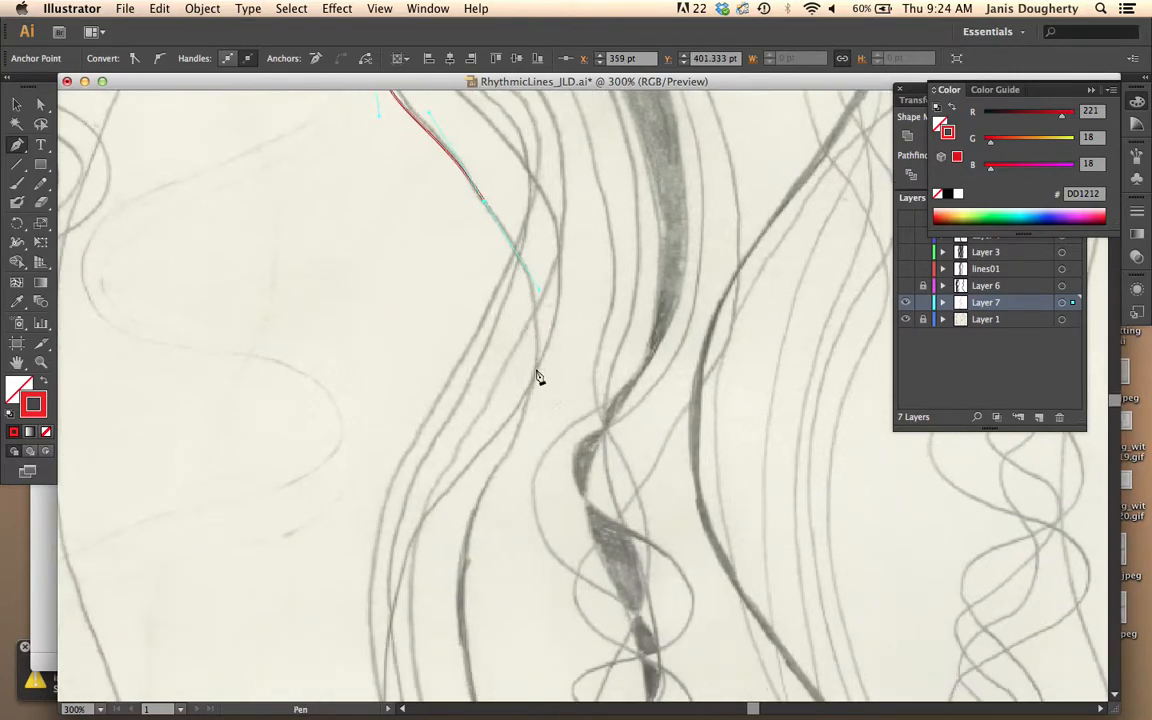
Trace the lower curves of the sketched line, end the path just below the page's bottom edge, and deselect it.
{"action": "left_click_drag", "start_coordinate": [519, 437], "coordinate": [476, 522]}
{"action": "scroll", "coordinate": [558, 432], "scroll_direction": "down", "scroll_amount": 5}
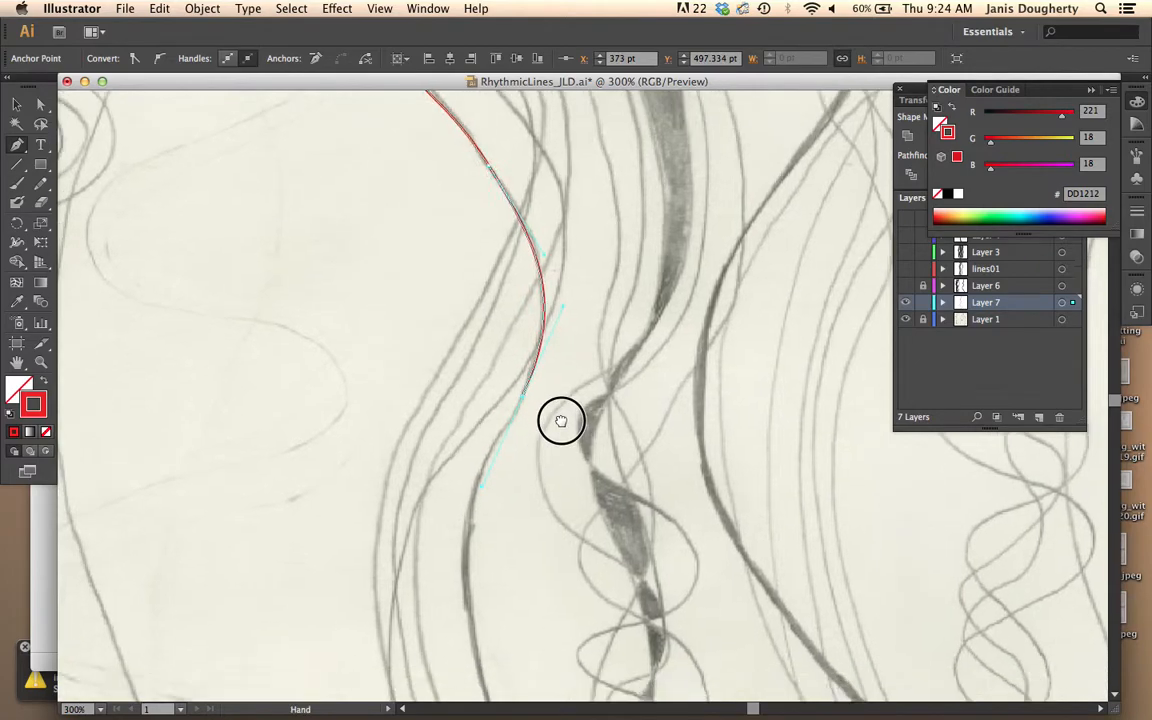
{"action": "left_click_drag", "start_coordinate": [491, 451], "coordinate": [525, 577]}
{"action": "left_click_drag", "start_coordinate": [651, 470], "coordinate": [550, 257]}
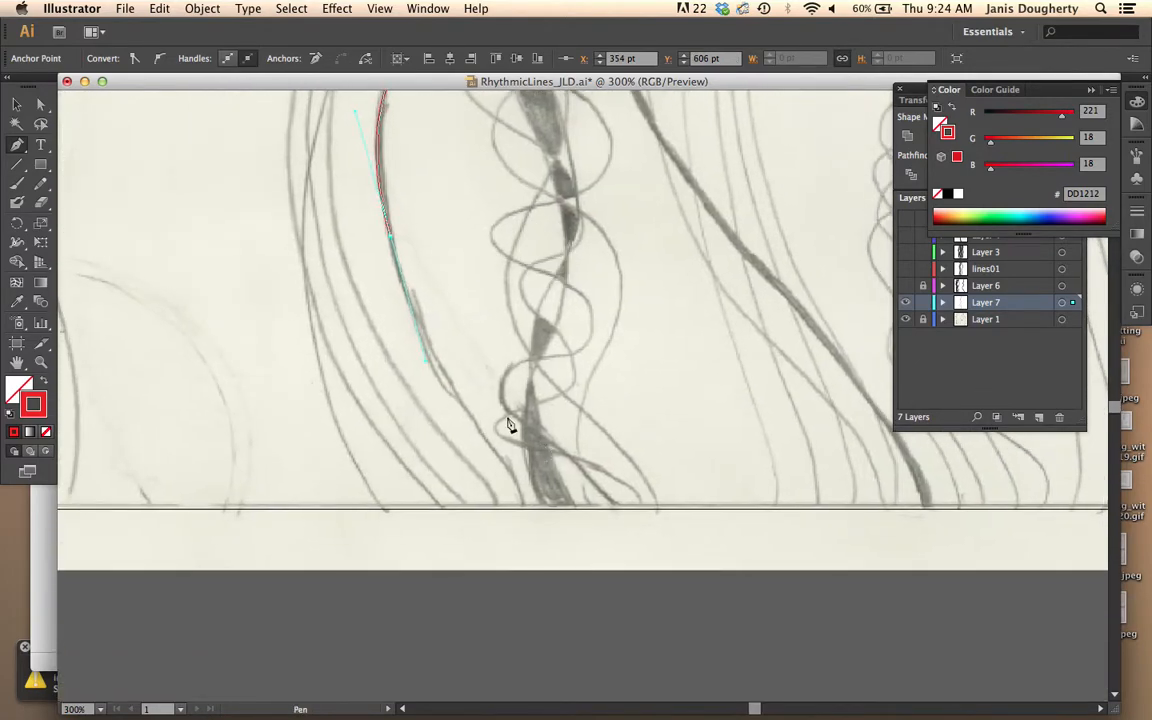
{"action": "left_click_drag", "start_coordinate": [500, 462], "coordinate": [526, 621]}
{"action": "key", "text": "v"}
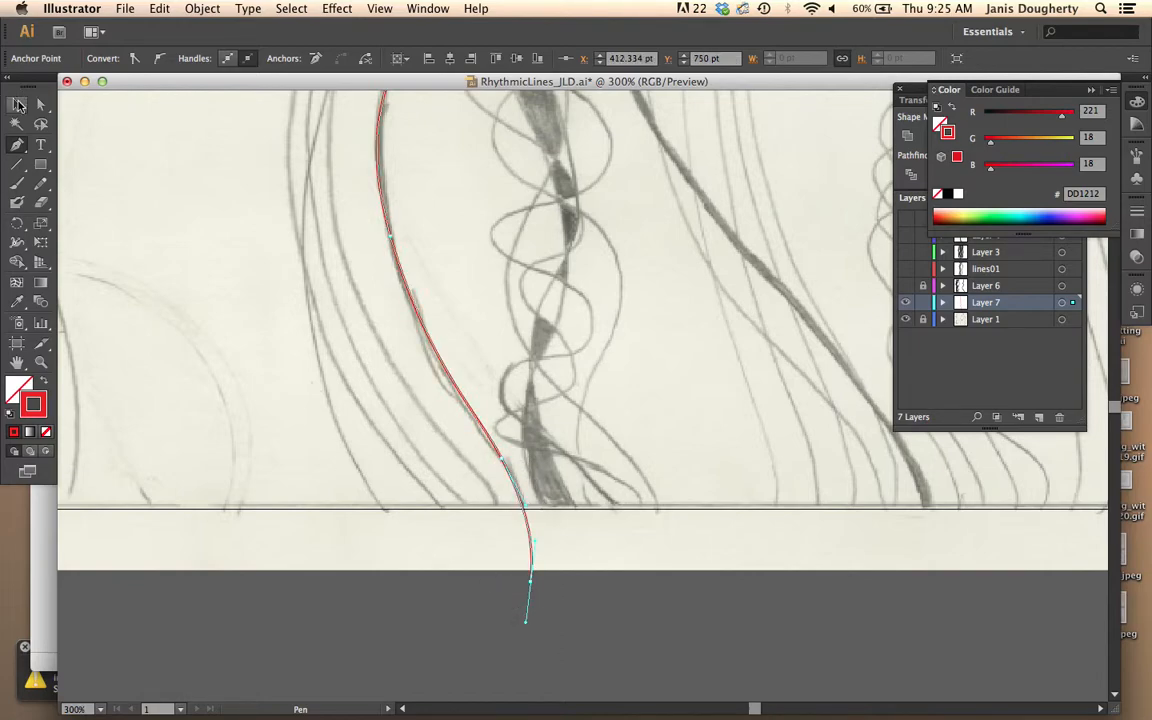
{"action": "left_click", "coordinate": [550, 638]}
Move the path's anchor at the first left bend to X 325.5 pt, Y 157 pt and adjust its handle to follow the sketch.
{"action": "key", "text": "super+minus"}
{"action": "key", "text": "super+minus"}
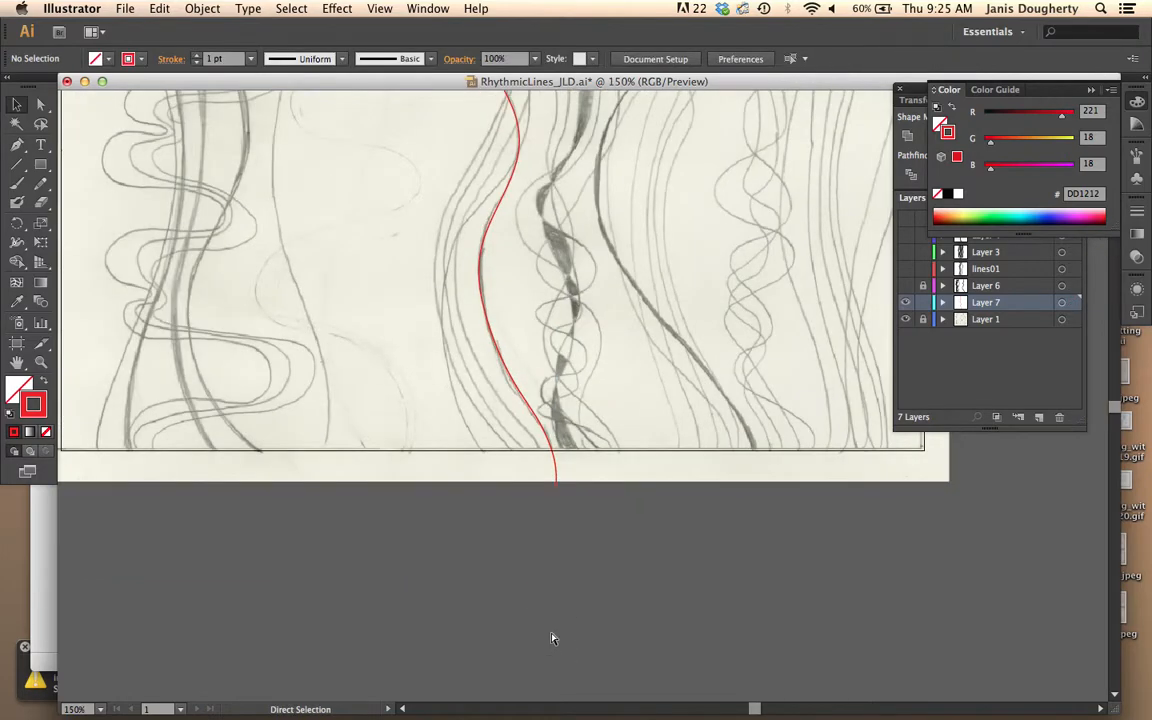
{"action": "key", "text": "super+minus"}
{"action": "left_click_drag", "start_coordinate": [620, 368], "coordinate": [614, 525]}
{"action": "left_click", "coordinate": [30, 105]}
{"action": "left_click", "coordinate": [40, 105]}
{"action": "key", "text": "super+plus"}
{"action": "key", "text": "super+plus"}
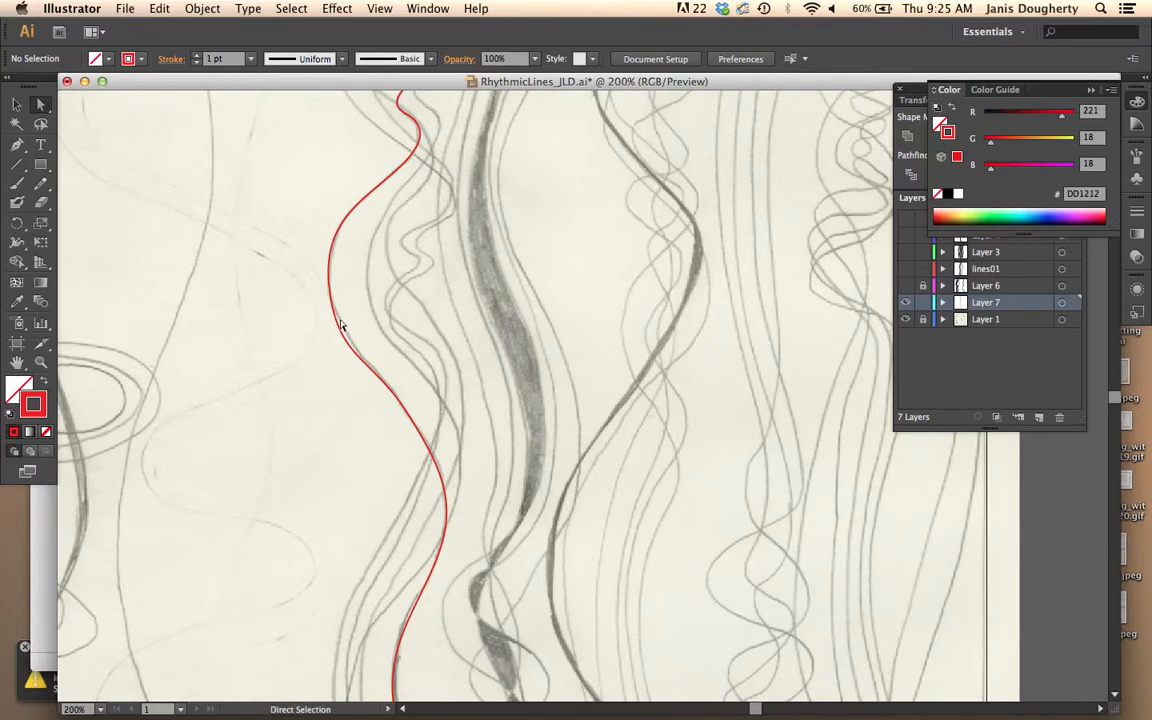
{"action": "left_click", "coordinate": [344, 344]}
{"action": "left_click_drag", "start_coordinate": [342, 365], "coordinate": [337, 342]}
{"action": "key", "text": "space"}
{"action": "left_click_drag", "start_coordinate": [463, 265], "coordinate": [442, 464]}
{"action": "left_click_drag", "start_coordinate": [398, 292], "coordinate": [417, 376]}
{"action": "left_click", "coordinate": [362, 332]}
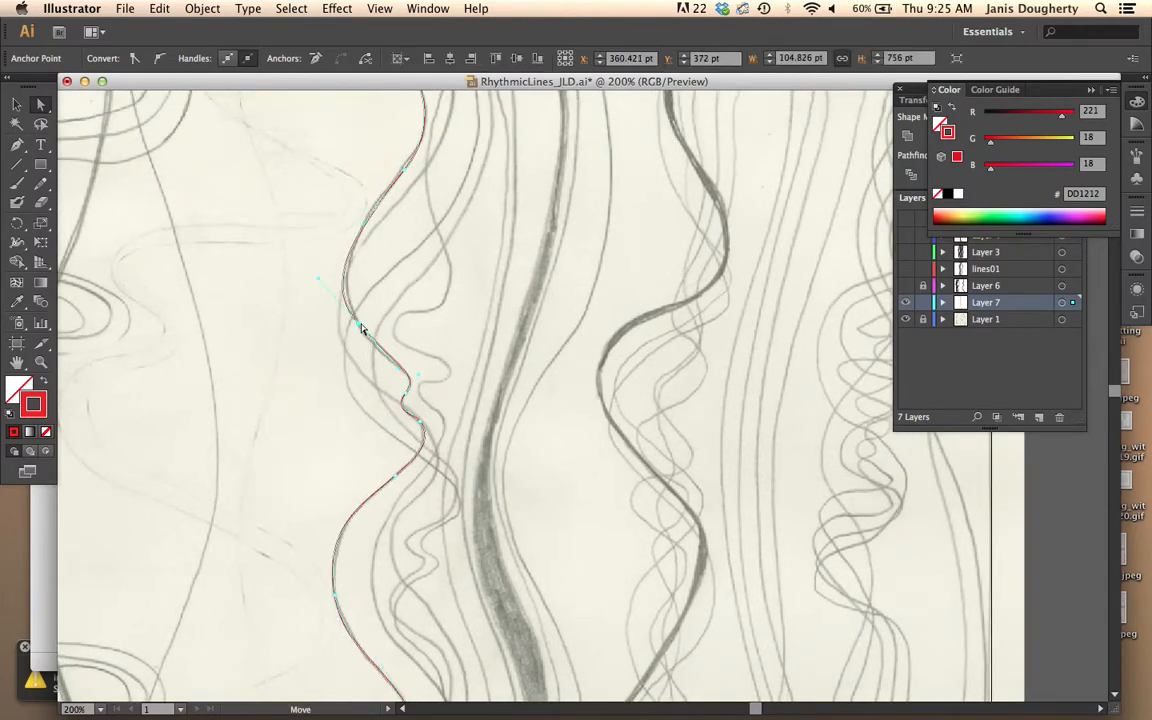
{"action": "left_click_drag", "start_coordinate": [361, 330], "coordinate": [361, 334]}
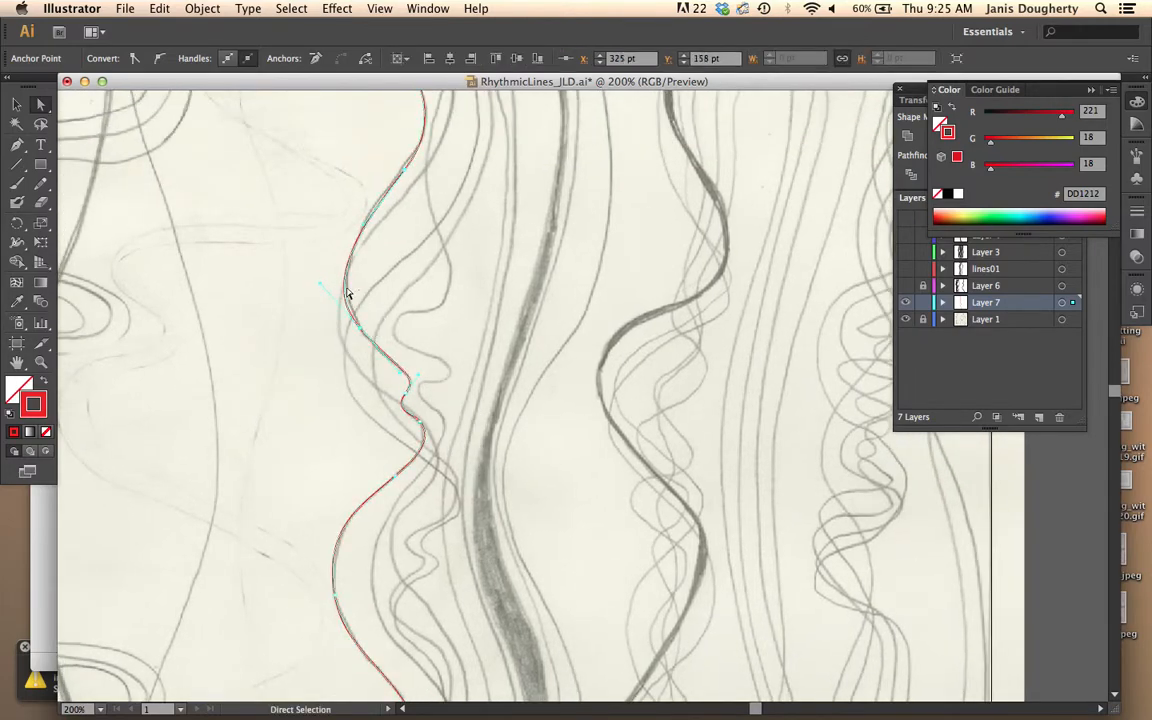
{"action": "left_click_drag", "start_coordinate": [320, 285], "coordinate": [327, 287]}
{"action": "left_click_drag", "start_coordinate": [360, 328], "coordinate": [361, 327]}
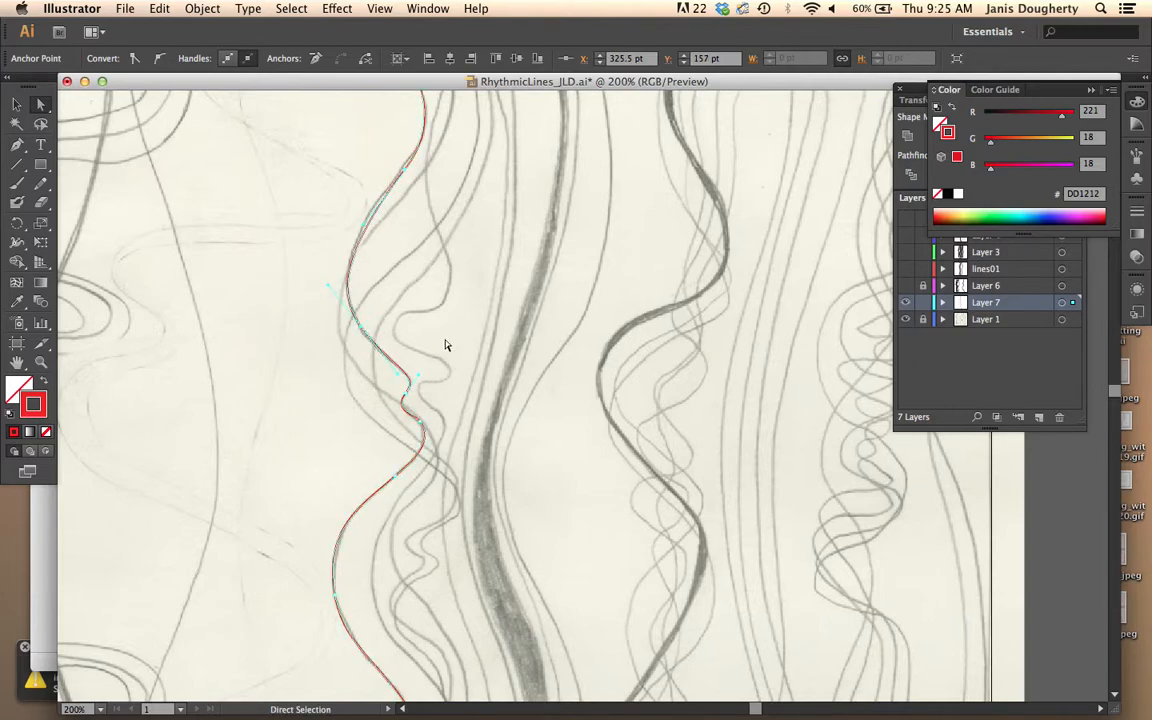
Change the selection color of Layer 7 to Black.
{"action": "double_click", "coordinate": [960, 303]}
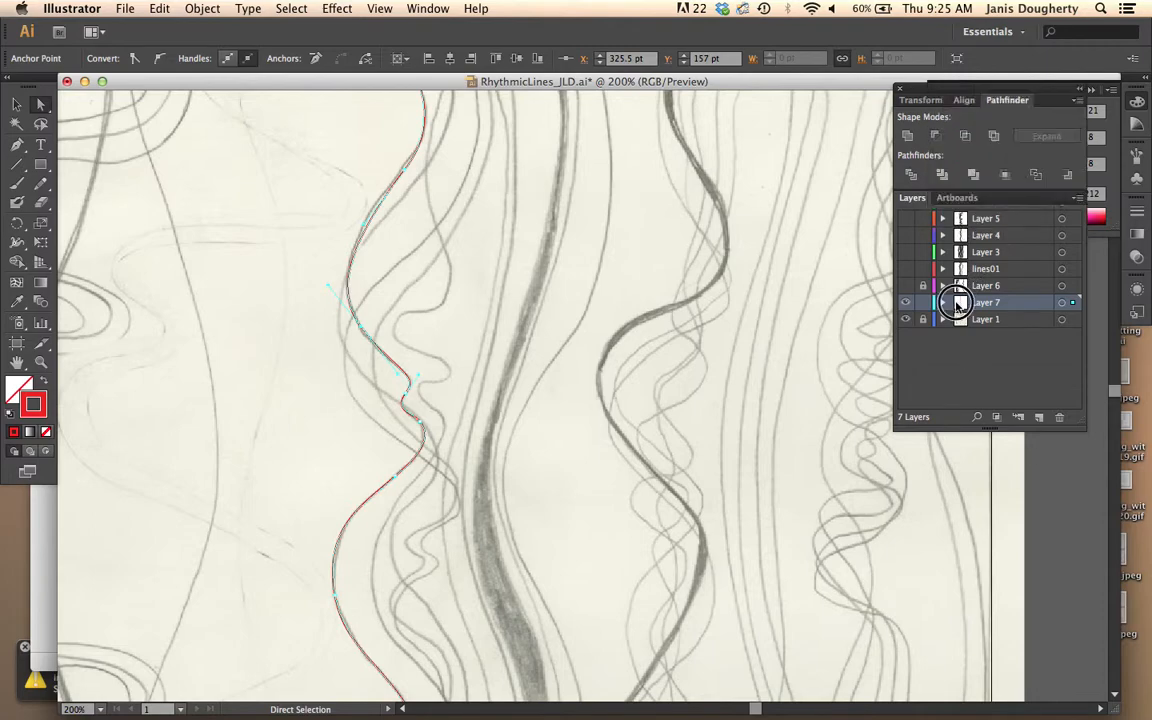
{"action": "left_click", "coordinate": [144, 173]}
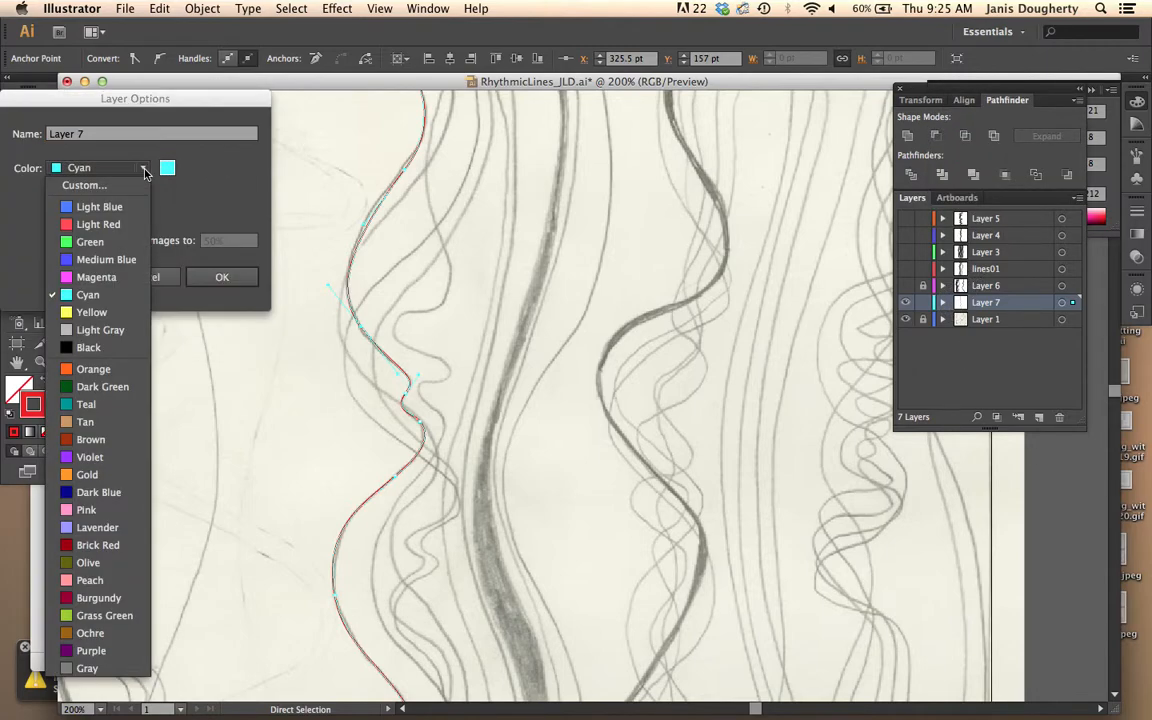
{"action": "left_click", "coordinate": [150, 345]}
{"action": "left_click", "coordinate": [218, 278]}
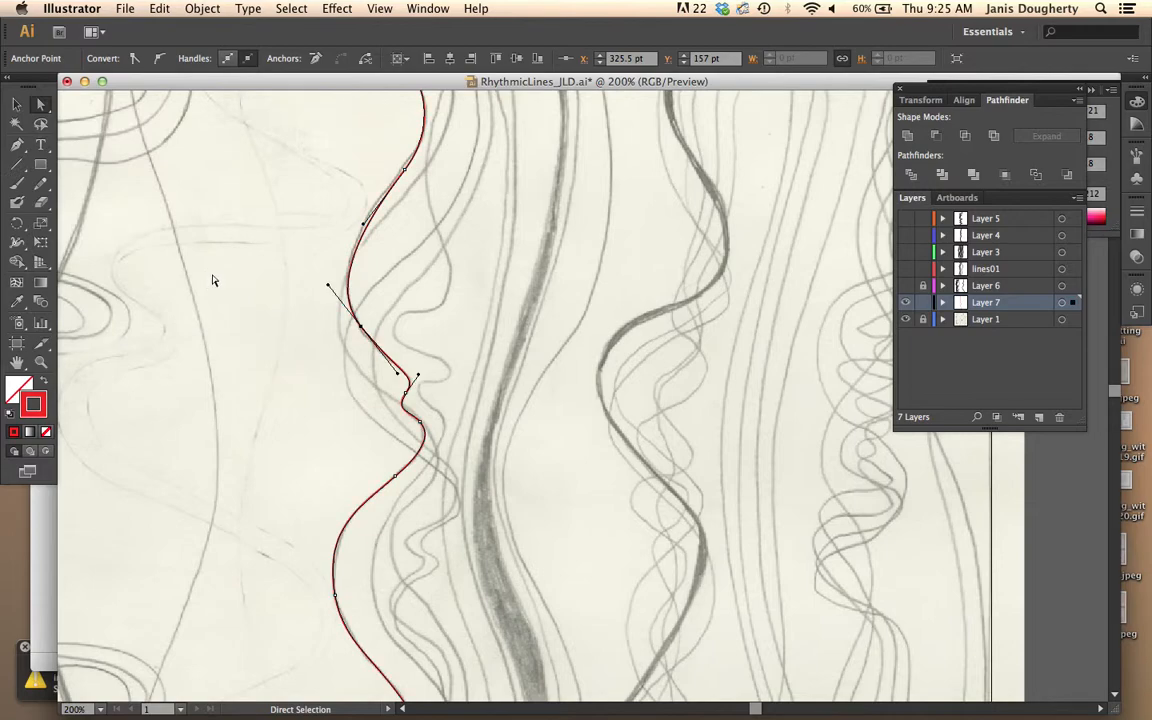
Fine-tune the anchor points and handles along the path's upper bends and small kink to match the sketched line.
{"action": "left_click_drag", "start_coordinate": [361, 327], "coordinate": [362, 327]}
{"action": "left_click_drag", "start_coordinate": [408, 395], "coordinate": [404, 388]}
{"action": "left_click", "coordinate": [405, 171]}
{"action": "left_click_drag", "start_coordinate": [365, 226], "coordinate": [359, 221]}
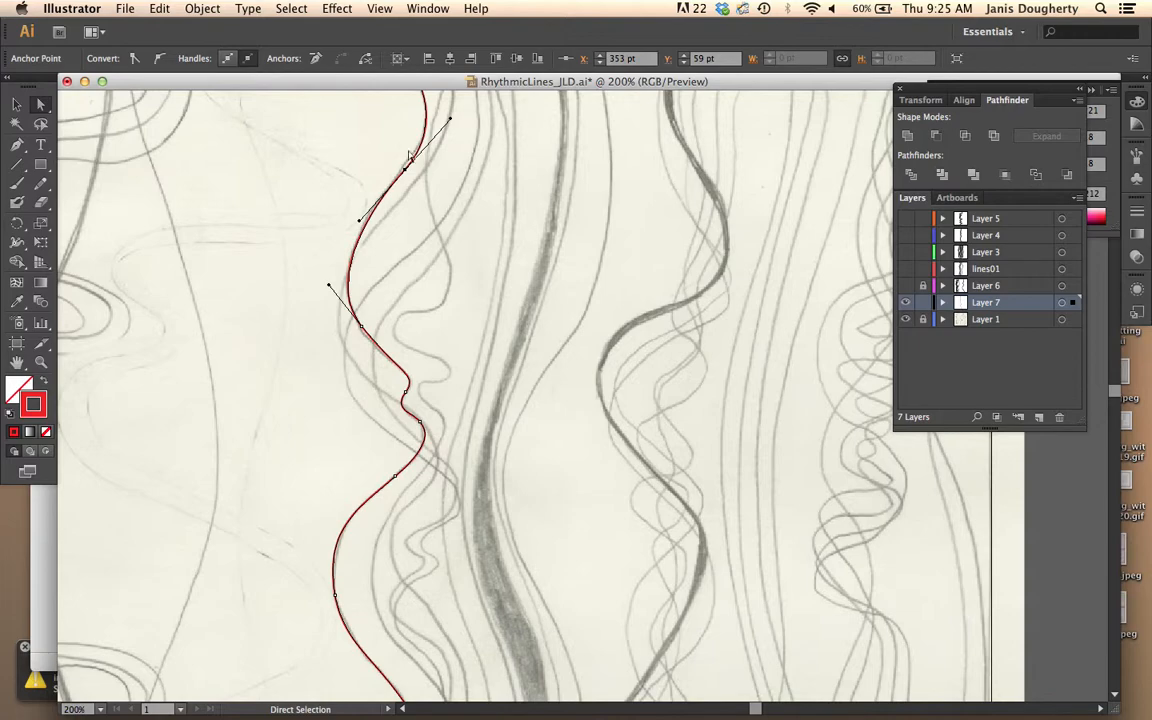
{"action": "left_click_drag", "start_coordinate": [405, 172], "coordinate": [405, 165]}
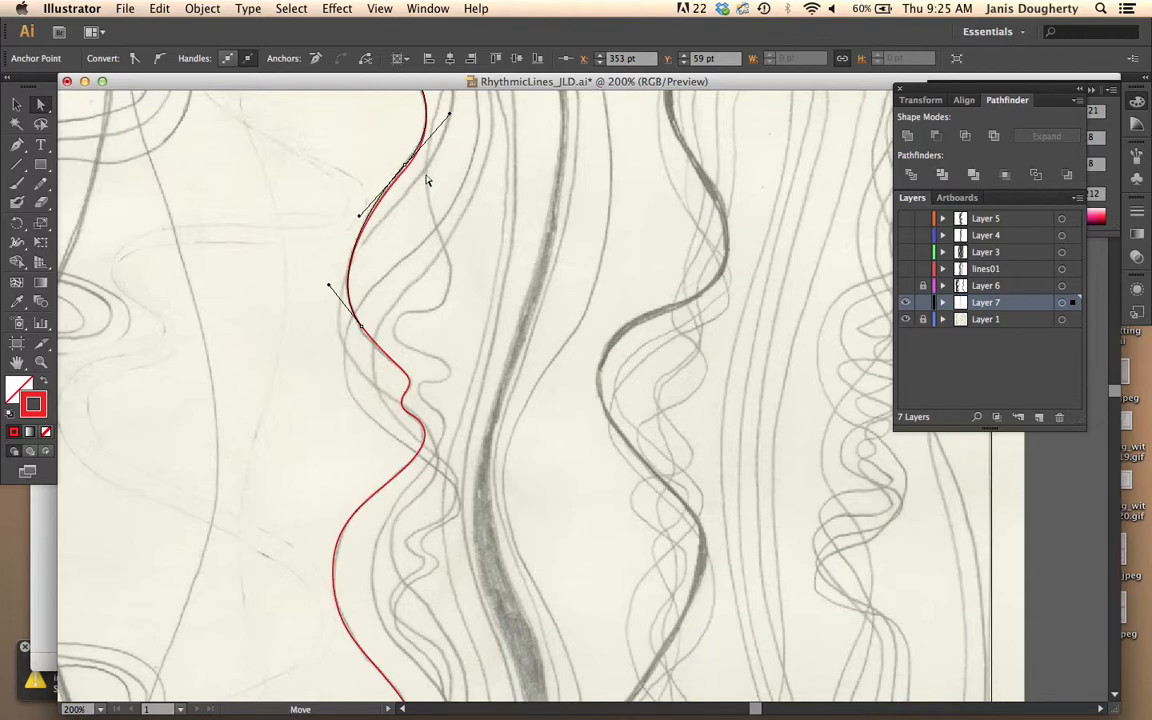
Select the entire traced path, set its stroke weight to 4 pt, and deselect it.
{"action": "left_click", "coordinate": [13, 104]}
{"action": "left_click_drag", "start_coordinate": [263, 288], "coordinate": [420, 377]}
{"action": "scroll", "coordinate": [420, 377], "scroll_direction": "up", "scroll_amount": 3}
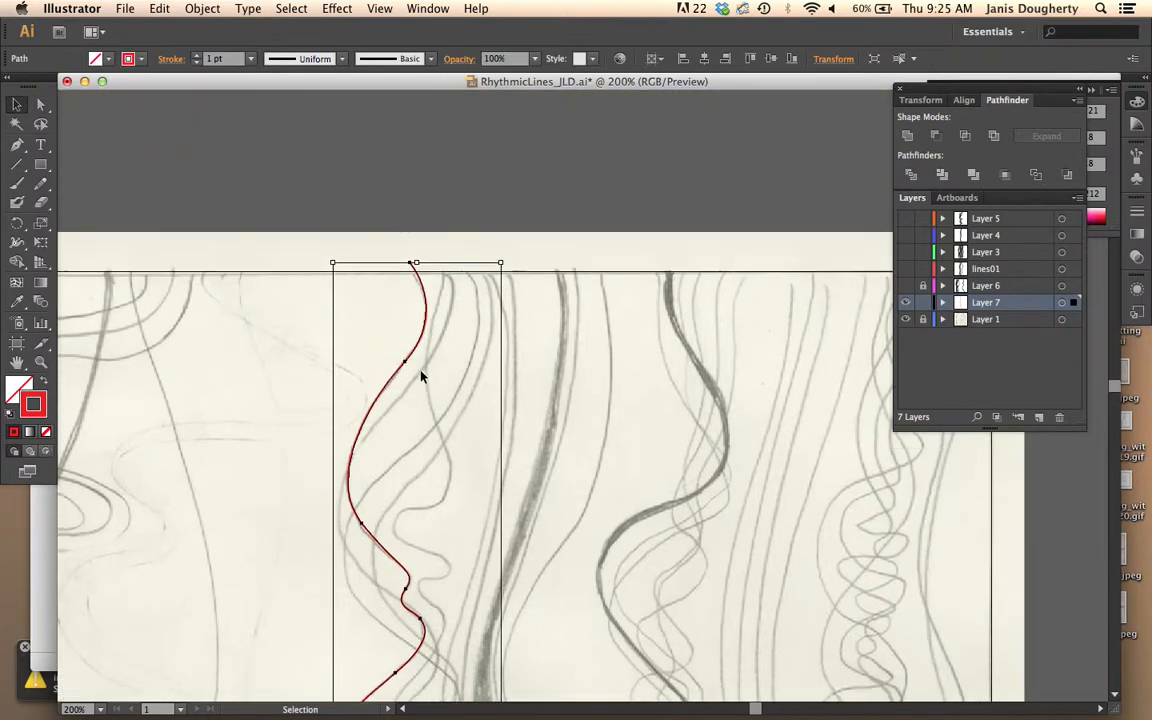
{"action": "scroll", "coordinate": [420, 377], "scroll_direction": "down", "scroll_amount": 3}
{"action": "scroll", "coordinate": [418, 374], "scroll_direction": "down", "scroll_amount": 1}
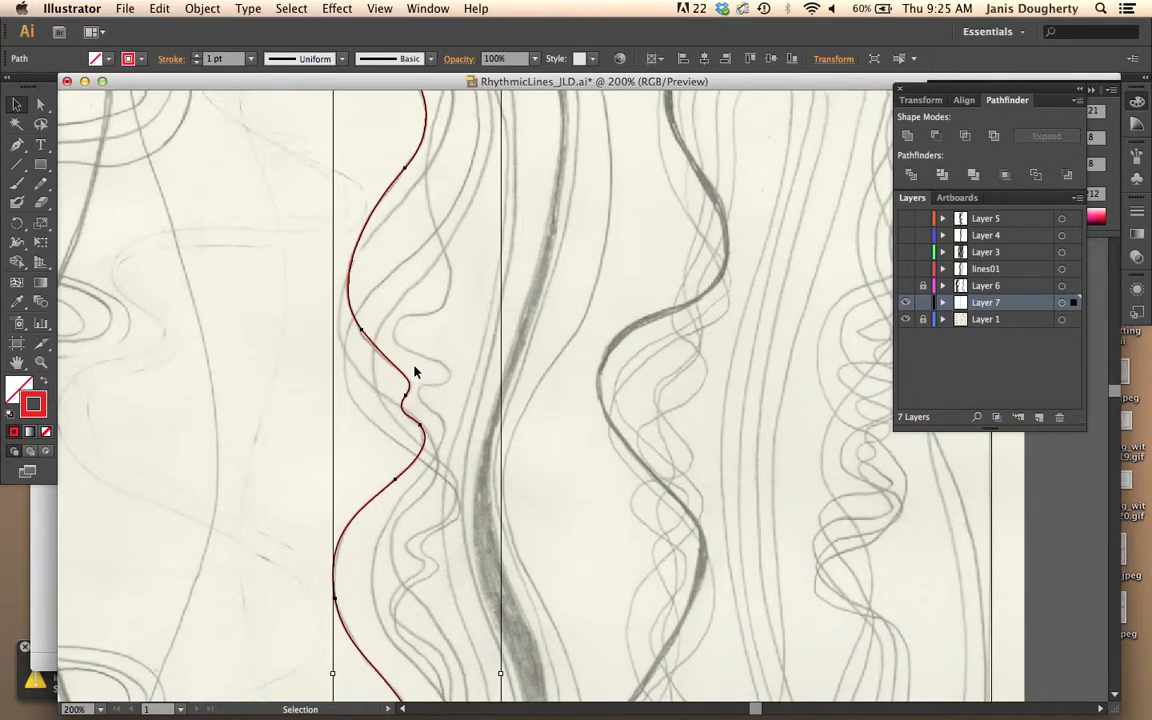
{"action": "left_click", "coordinate": [198, 56]}
{"action": "left_click", "coordinate": [198, 56]}
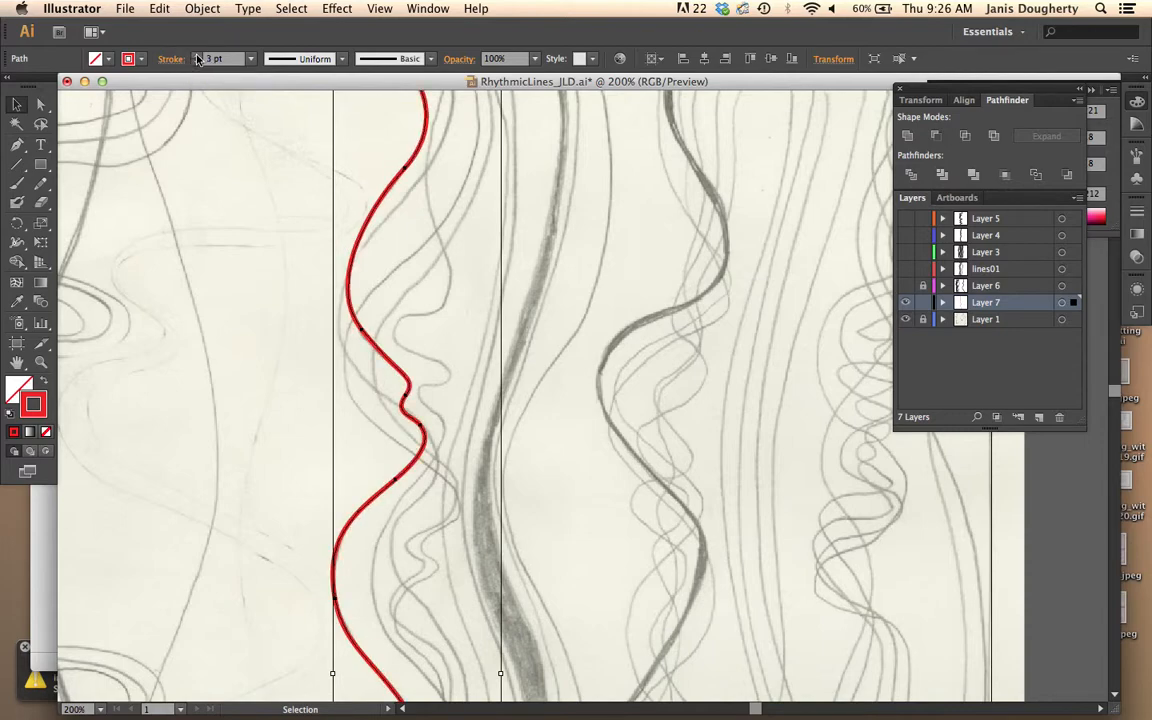
{"action": "left_click", "coordinate": [198, 56]}
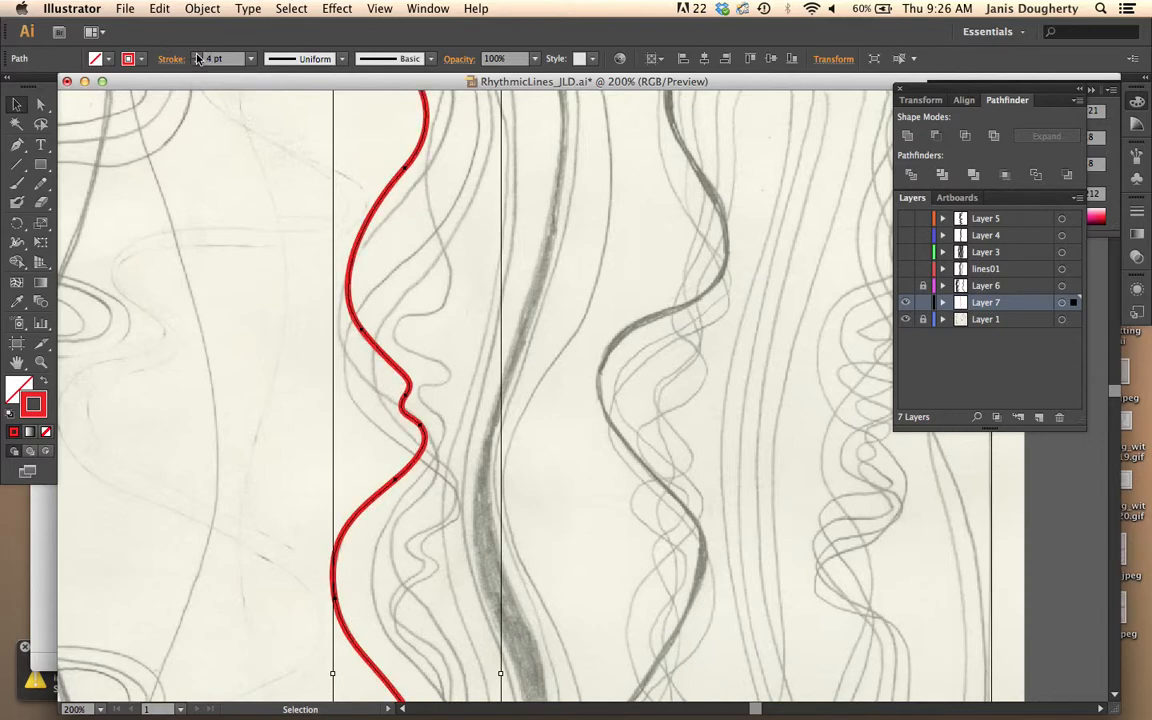
{"action": "left_click", "coordinate": [300, 323]}
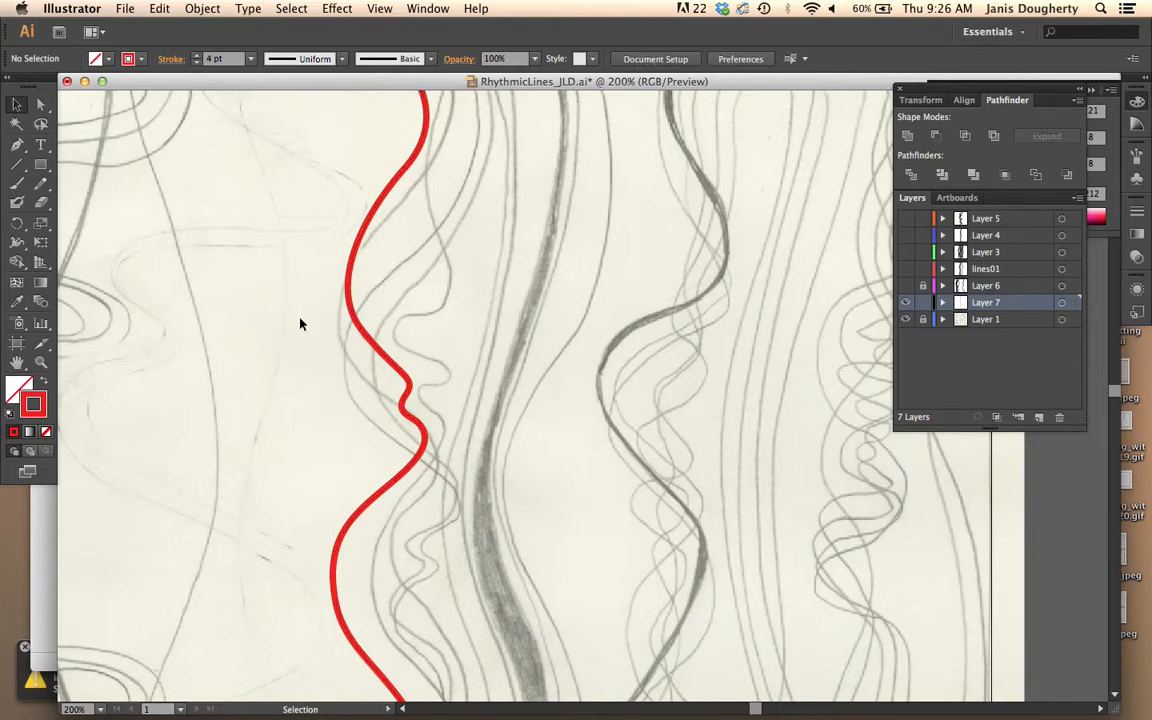
Select the entire traced red path and convert its stroke to an outlined shape with Outline Stroke.
{"action": "key", "text": "super+1"}
{"action": "scroll", "coordinate": [300, 323], "scroll_direction": "down", "scroll_amount": 5}
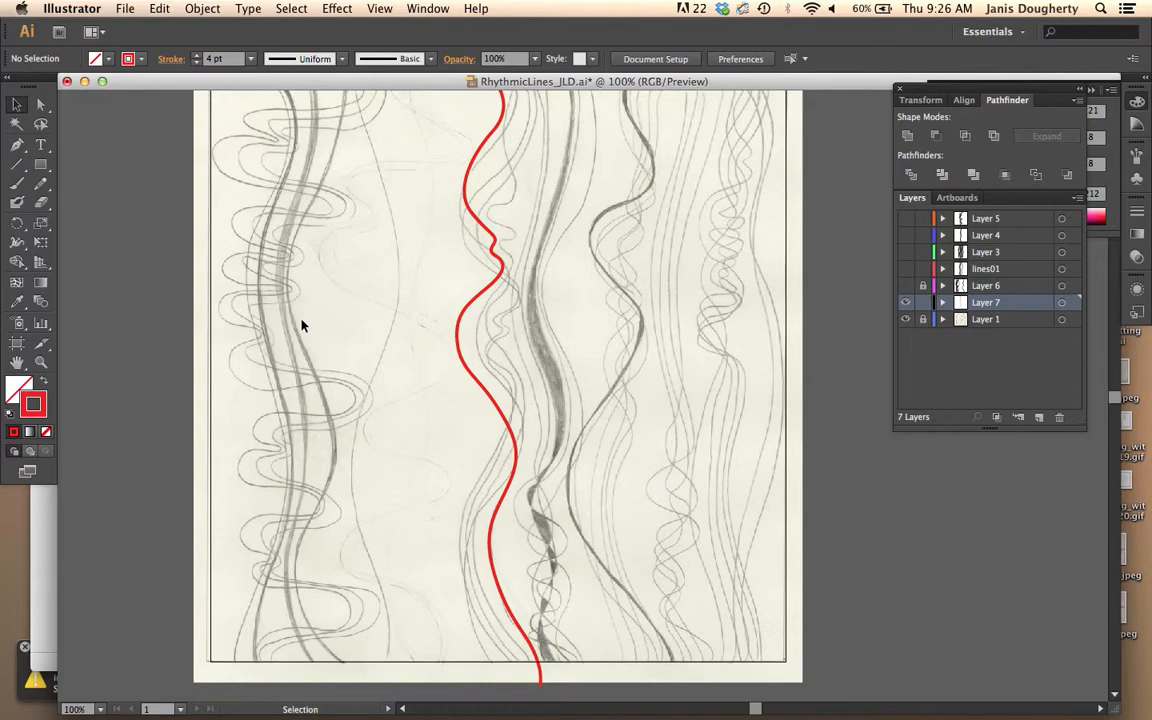
{"action": "left_click", "coordinate": [459, 355]}
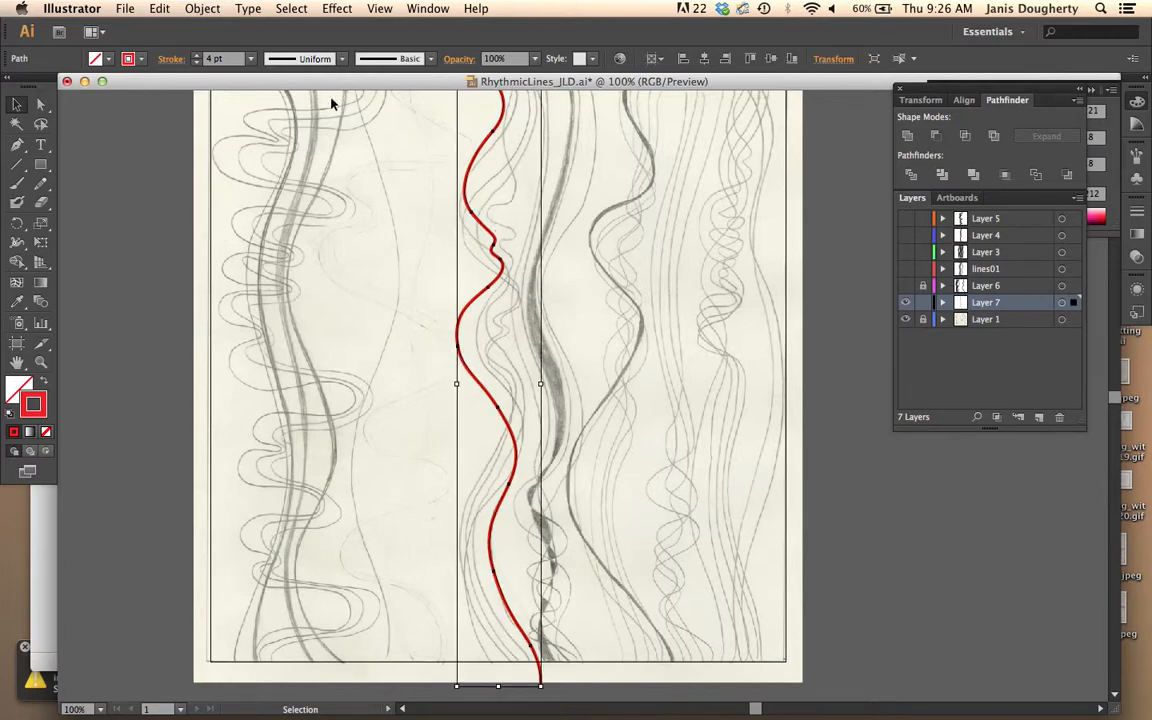
{"action": "left_click", "coordinate": [204, 9]}
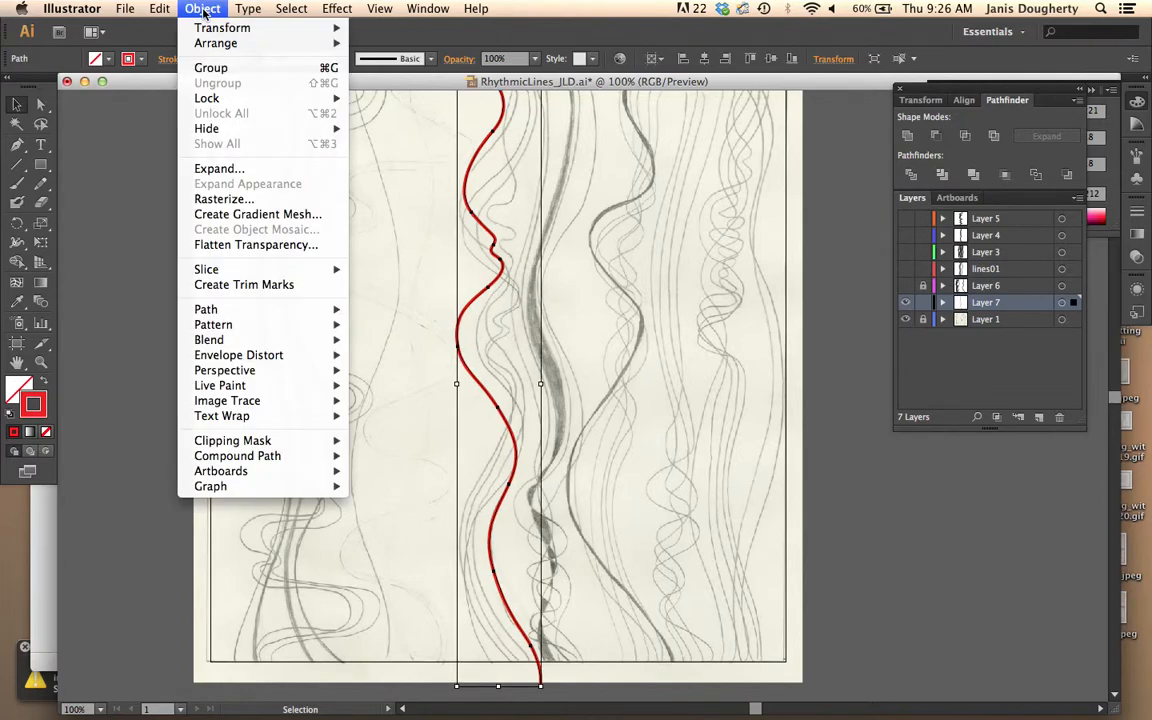
{"action": "mouse_move", "coordinate": [224, 312]}
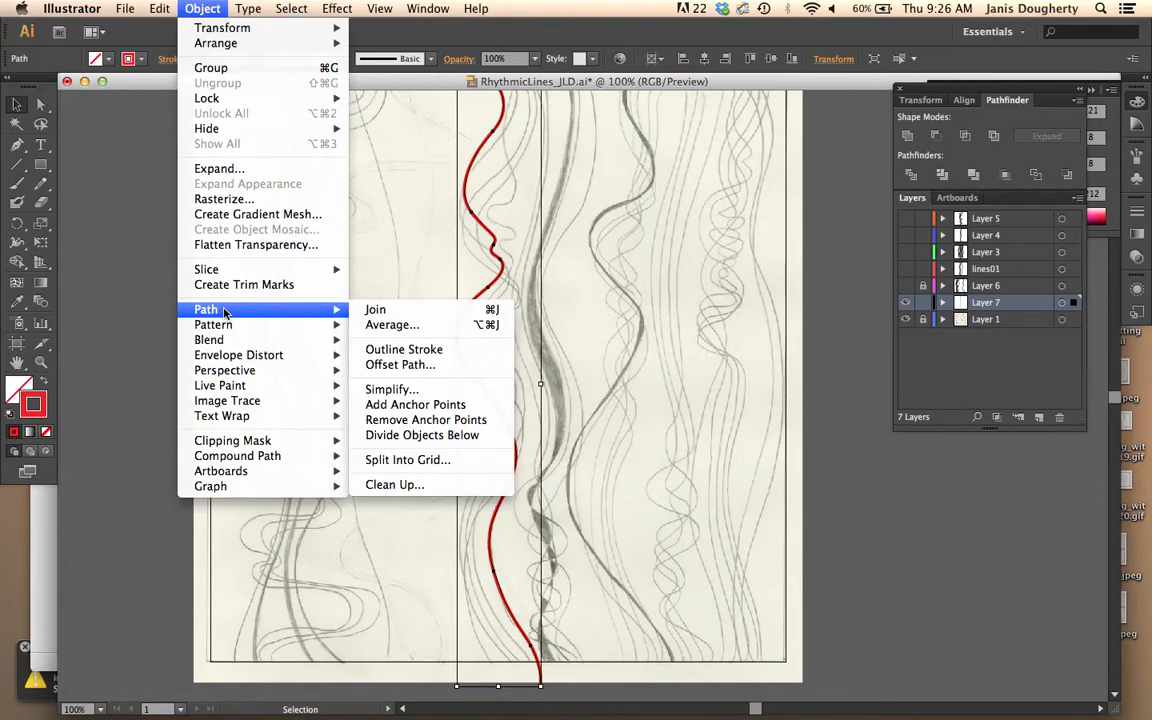
{"action": "left_click", "coordinate": [411, 350]}
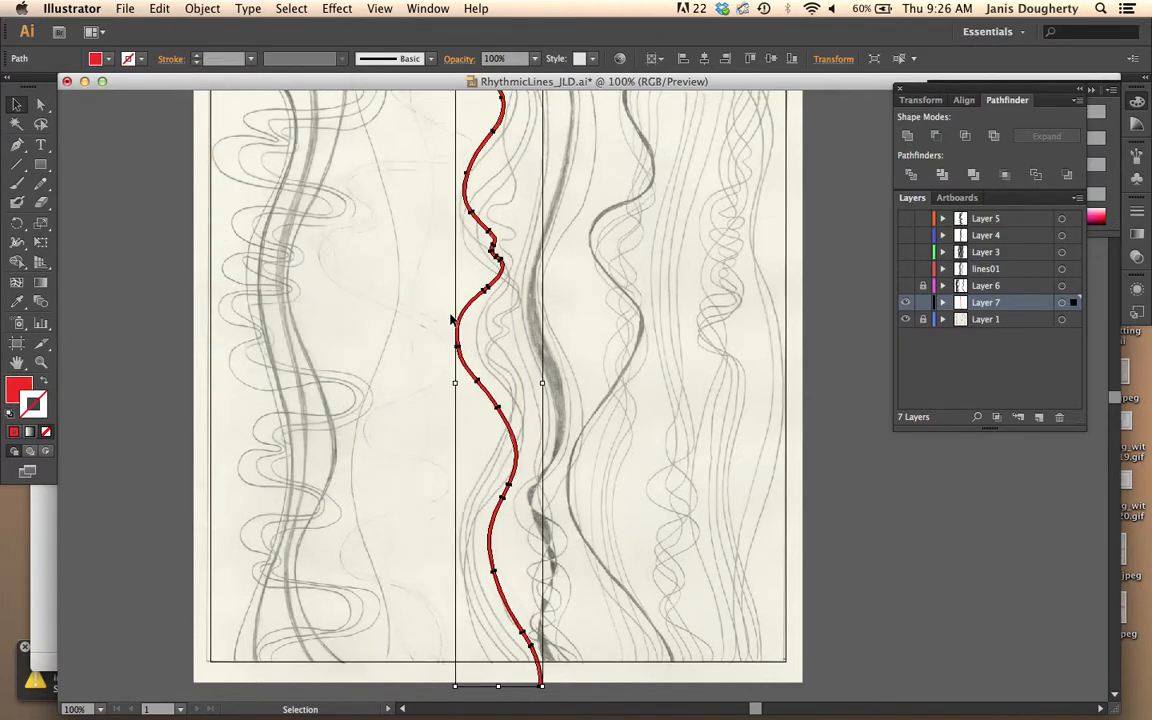
Thicken the large lower right bend by moving its outer anchor to X 365.5 pt, Y 400.5 pt, deleting the neighbouring anchor above and extending the handle.
{"action": "key", "text": "a"}
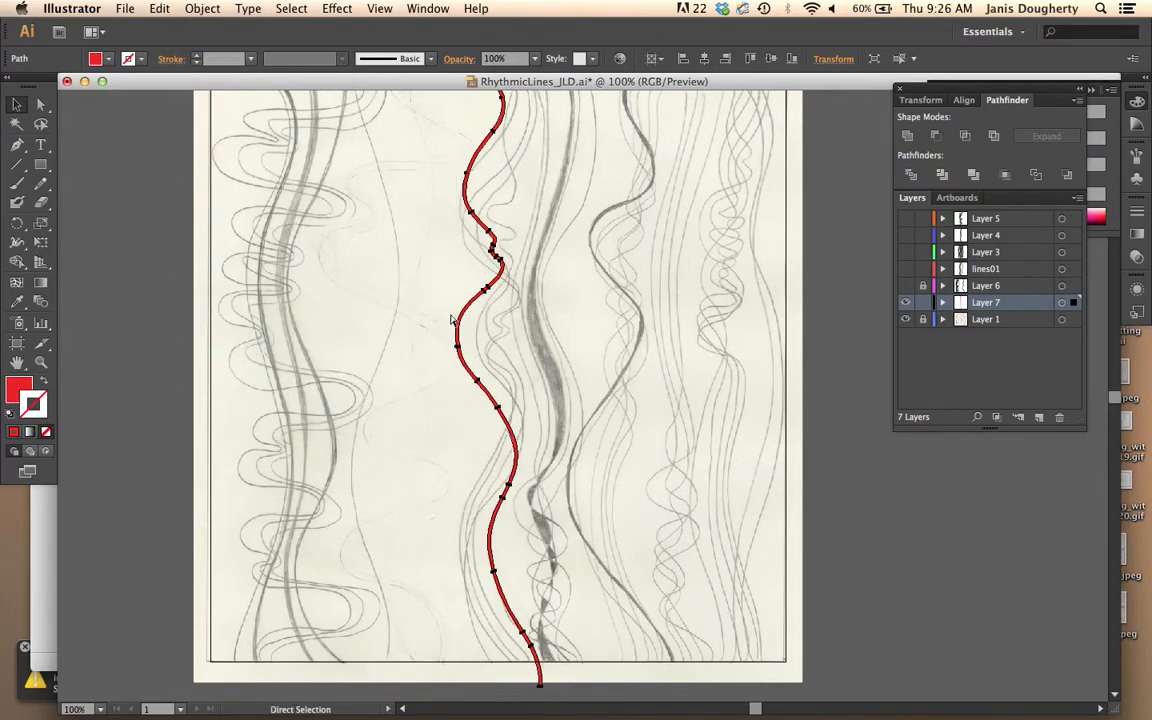
{"action": "key", "text": "super+="}
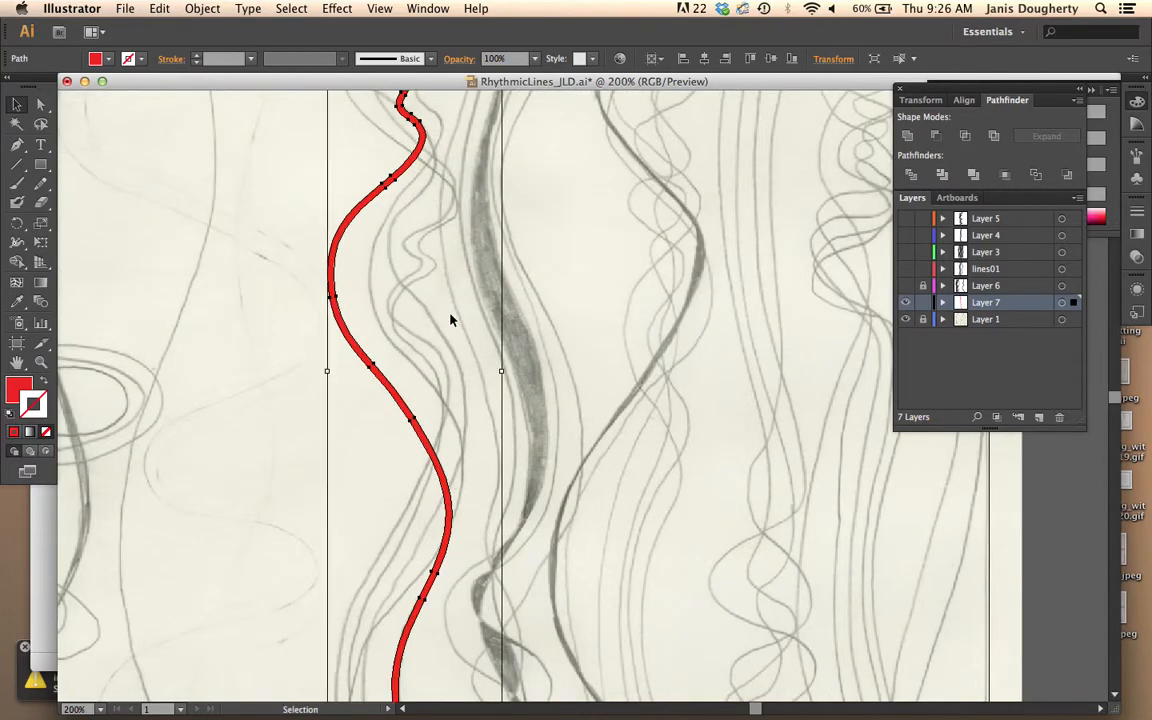
{"action": "scroll", "coordinate": [451, 319], "scroll_direction": "up", "scroll_amount": 2}
{"action": "scroll", "coordinate": [451, 319], "scroll_direction": "up", "scroll_amount": 2}
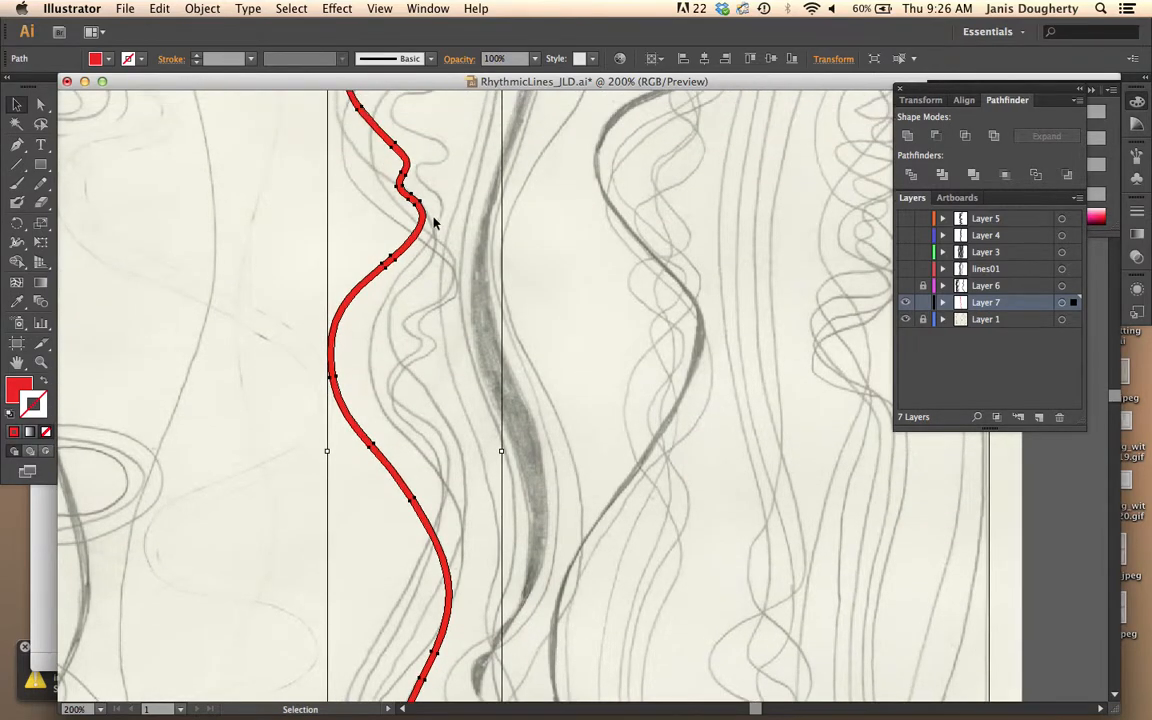
{"action": "left_click", "coordinate": [37, 107]}
{"action": "left_click", "coordinate": [15, 145]}
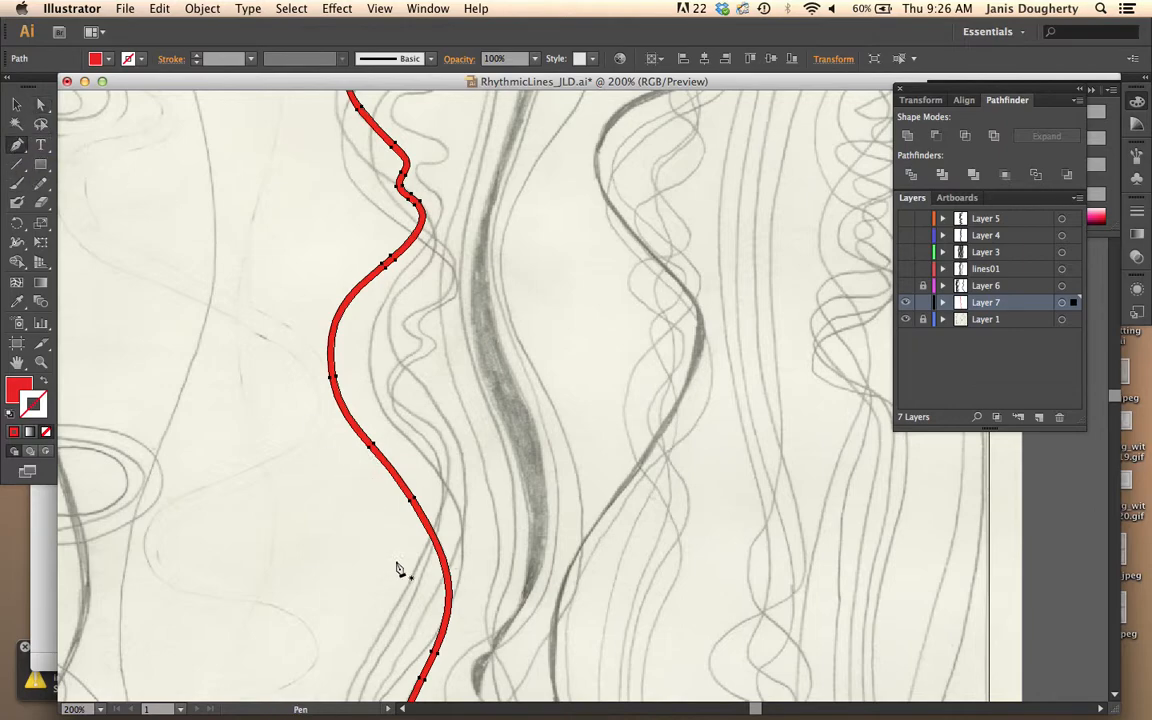
{"action": "key", "text": "super"}
{"action": "left_click", "coordinate": [415, 500], "text": "super"}
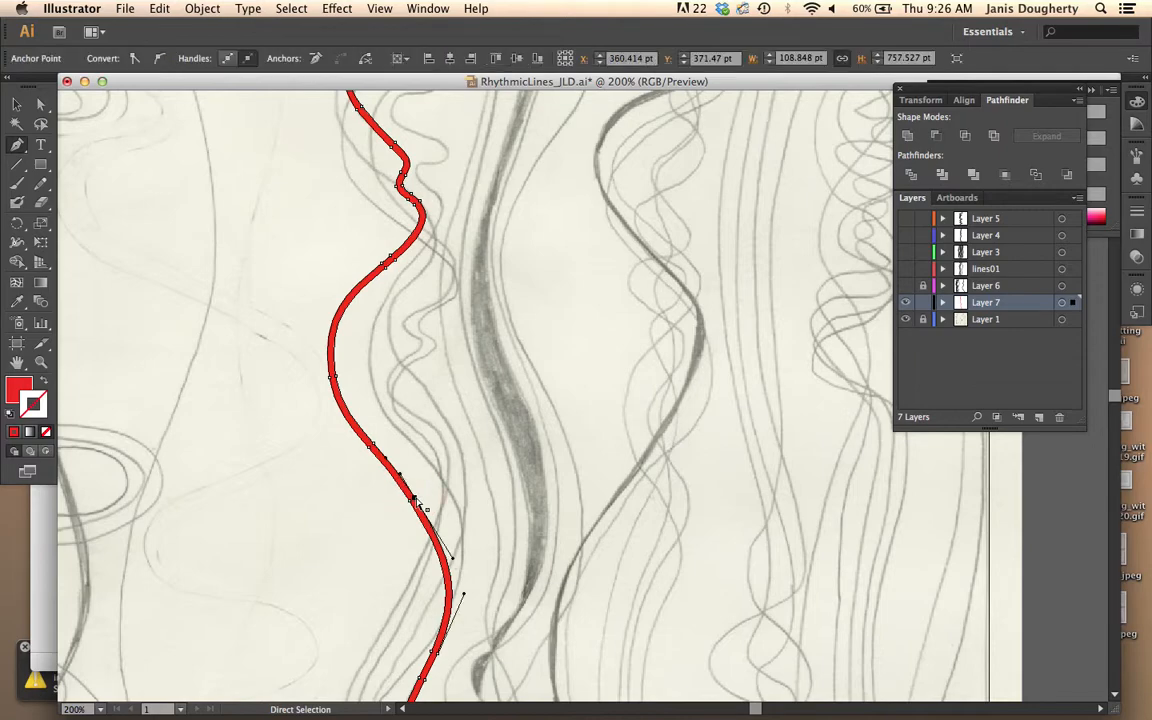
{"action": "left_click_drag", "start_coordinate": [418, 498], "coordinate": [421, 497]}
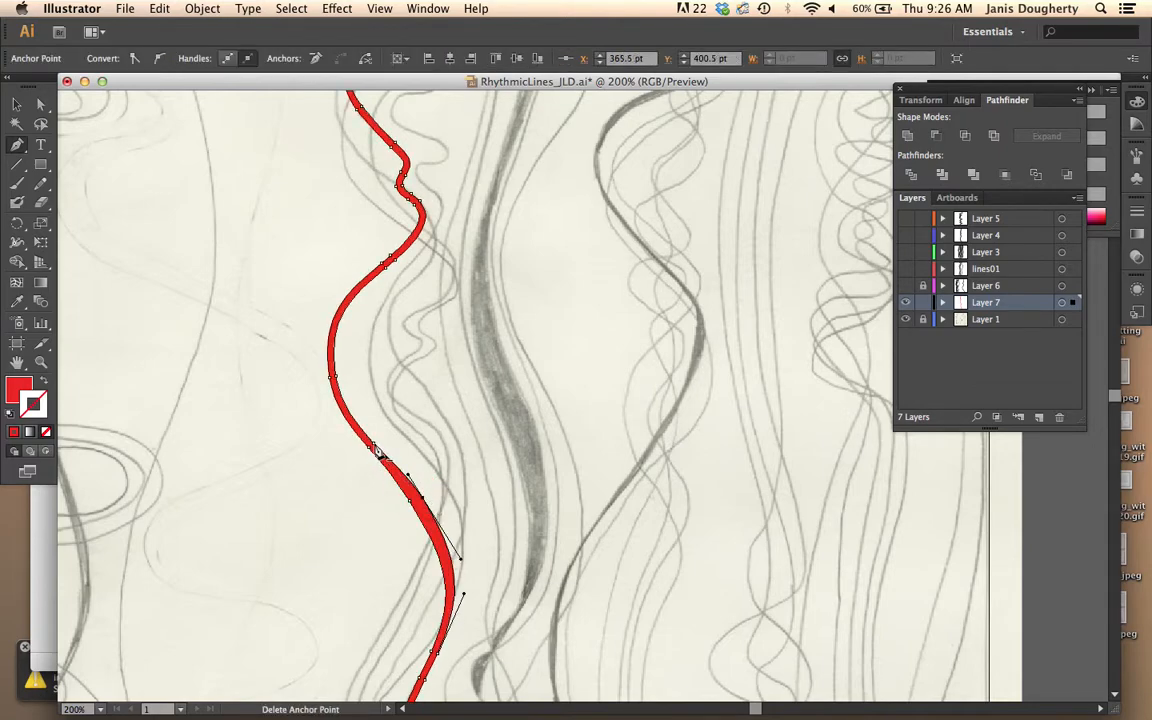
{"action": "left_click", "coordinate": [374, 446]}
{"action": "left_click_drag", "start_coordinate": [408, 476], "coordinate": [375, 442]}
Move the outer-edge anchor below the thickened bend to X 370 pt, Y 515 pt and adjust its handle to smooth the bulge.
{"action": "scroll", "coordinate": [458, 518], "scroll_direction": "down", "scroll_amount": 5}
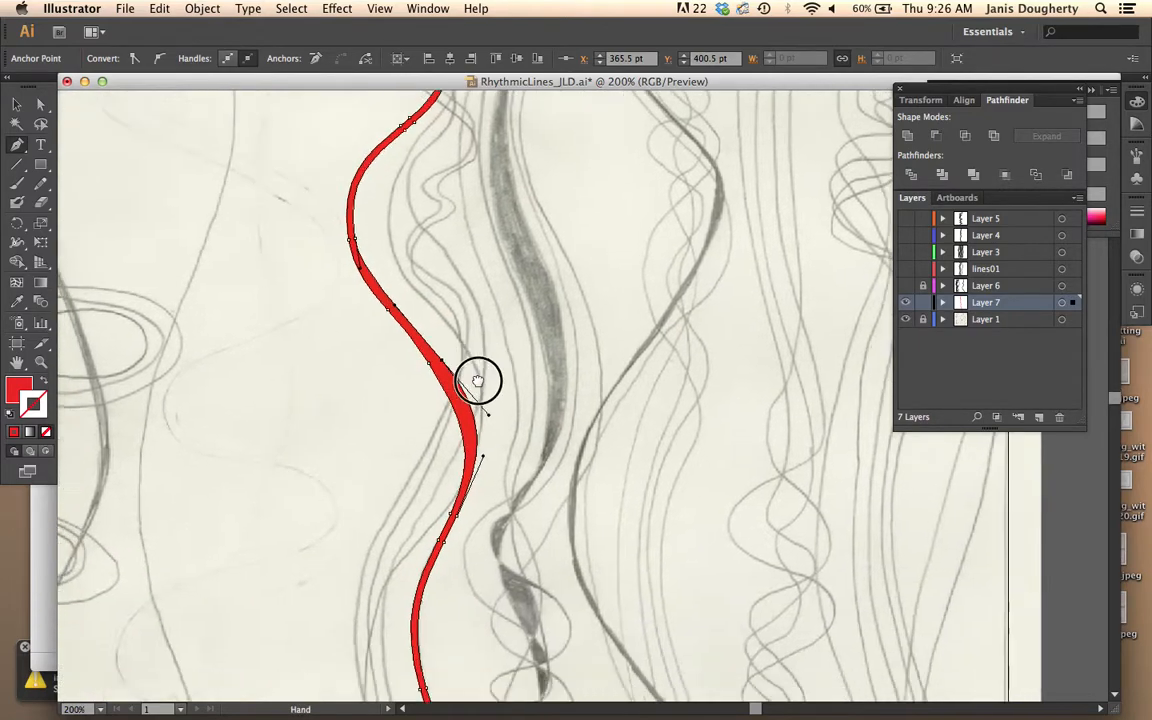
{"action": "left_click", "coordinate": [452, 539], "text": "super"}
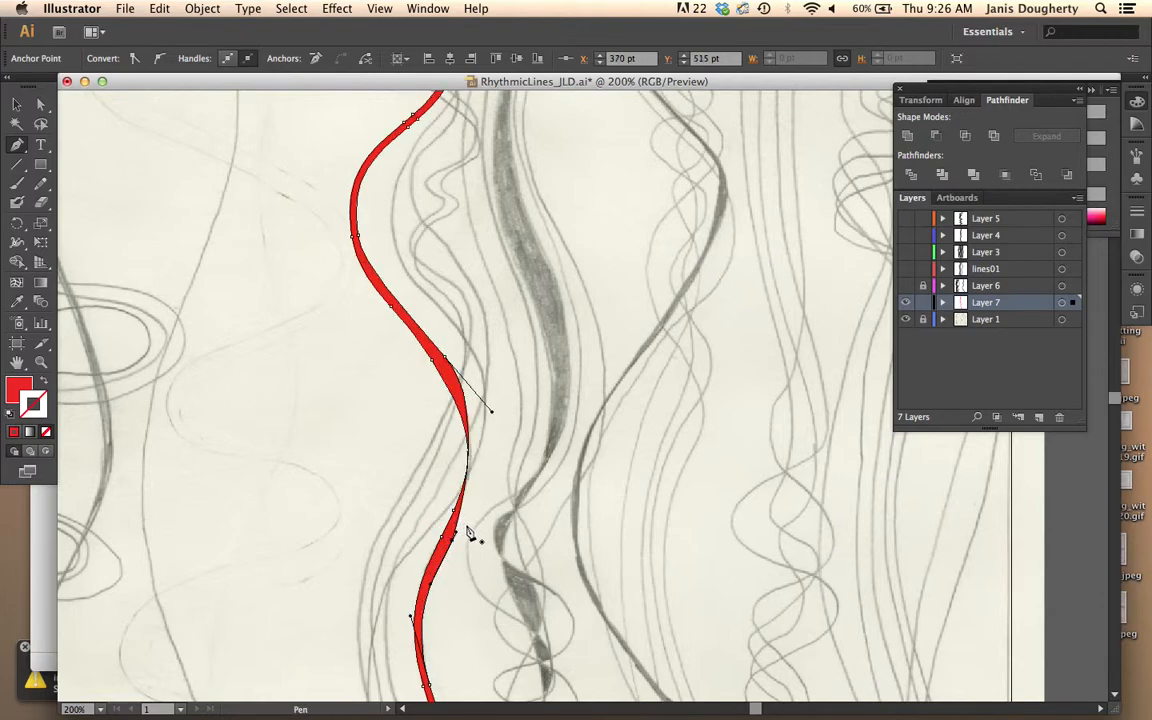
{"action": "left_click_drag", "start_coordinate": [460, 520], "coordinate": [491, 468]}
Adjust the anchor handle on the outline's edge just below the small kink to smooth the curve.
{"action": "left_click_drag", "start_coordinate": [481, 329], "coordinate": [500, 600]}
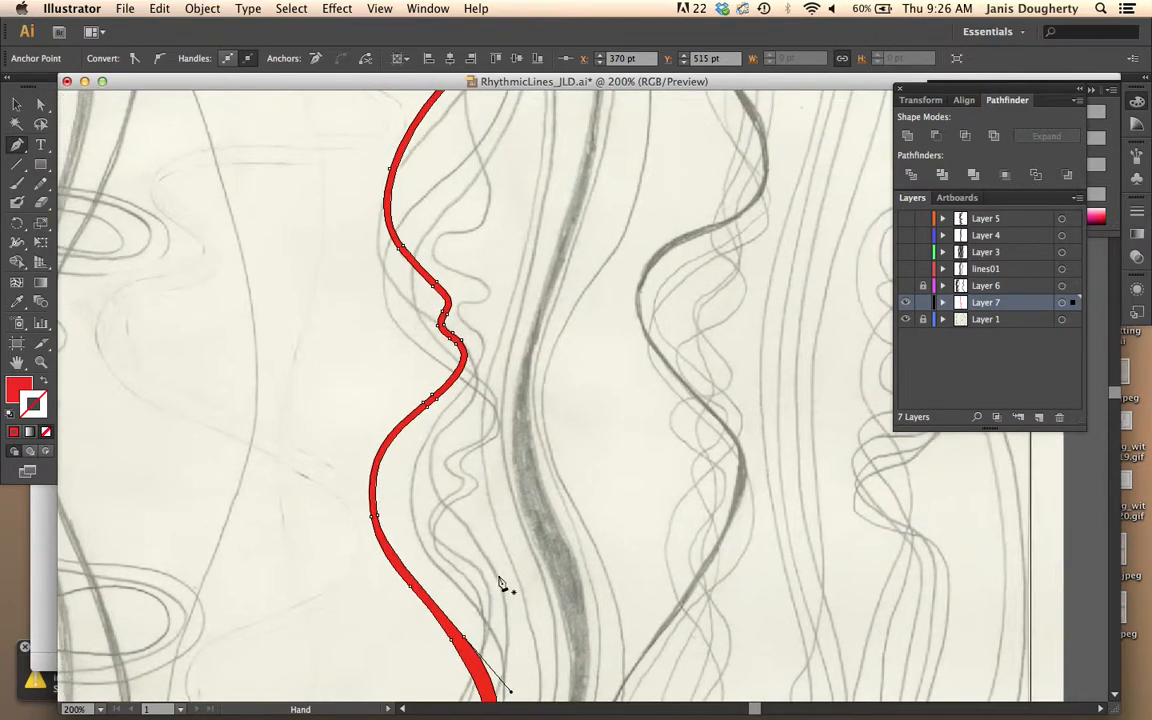
{"action": "left_click_drag", "start_coordinate": [458, 338], "coordinate": [474, 368]}
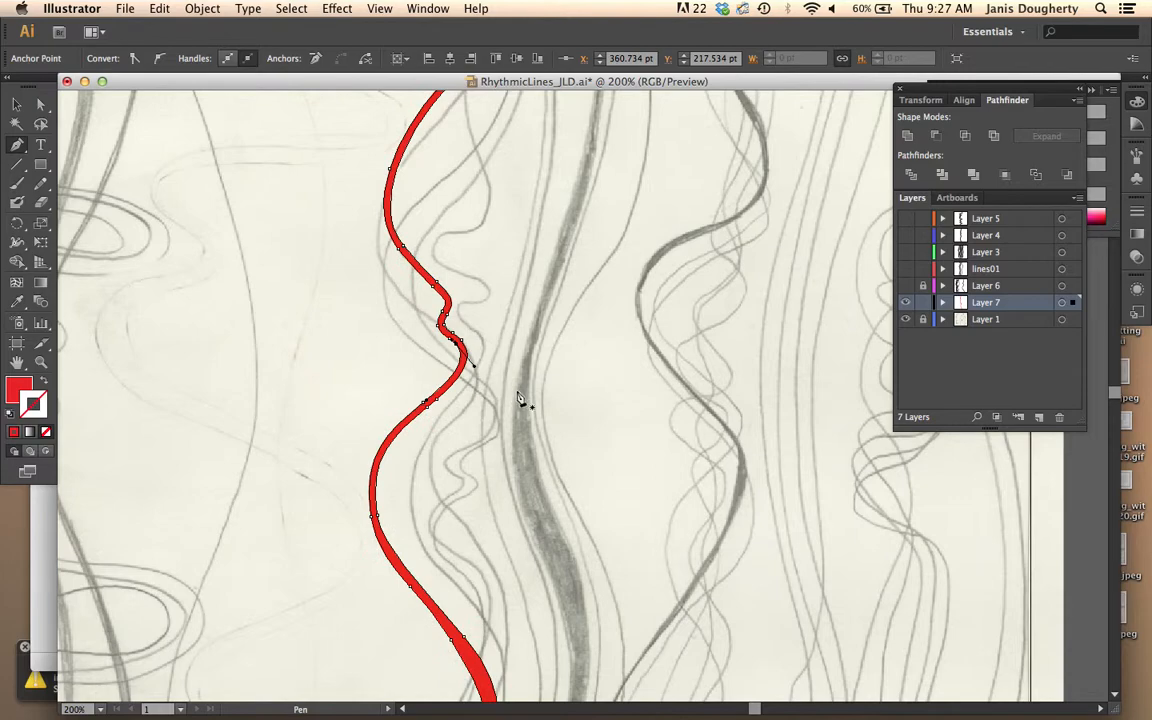
Thicken the upper left bend by moving its edge anchors, including those at X 350 pt, Y 53 pt and X 322 pt, Y 158.5 pt.
{"action": "left_click_drag", "start_coordinate": [522, 404], "coordinate": [522, 524]}
{"action": "left_click_drag", "start_coordinate": [410, 340], "coordinate": [400, 336]}
{"action": "left_click_drag", "start_coordinate": [458, 257], "coordinate": [455, 254]}
{"action": "left_click_drag", "start_coordinate": [416, 421], "coordinate": [411, 424]}
{"action": "left_click_drag", "start_coordinate": [410, 424], "coordinate": [410, 422]}
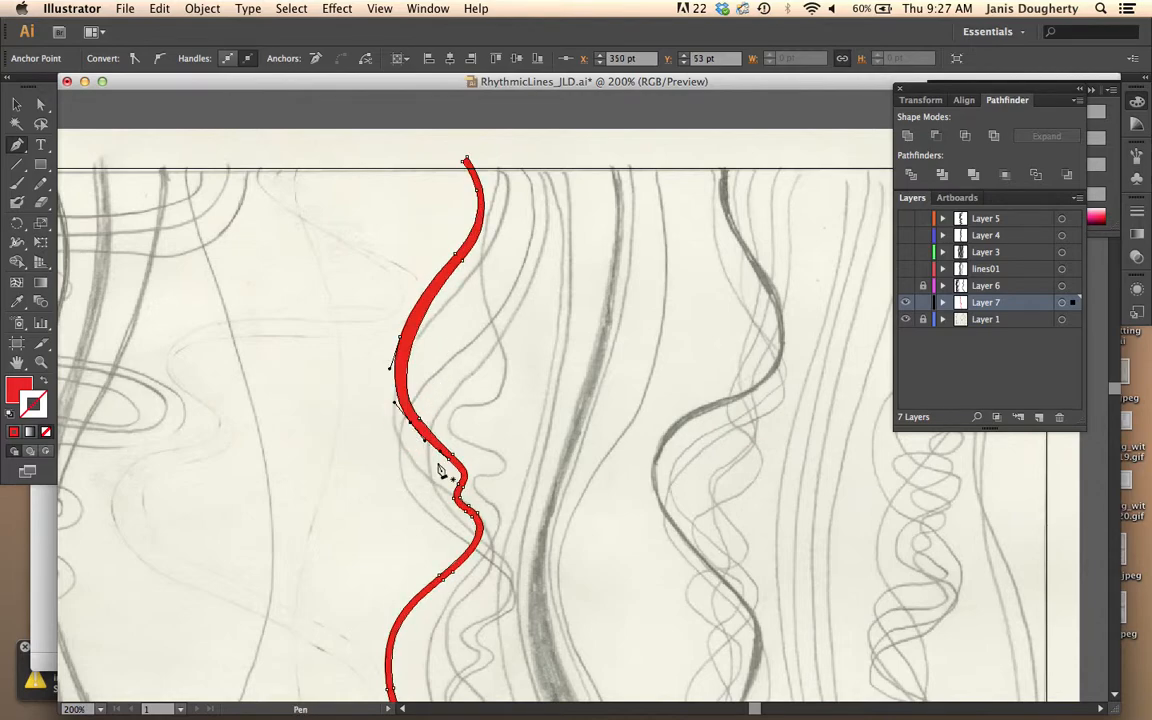
Taper the line's lower end by moving the edge anchor to X 400.5 pt, Y 699 pt, reshape its handles, and deselect the outline.
{"action": "left_click_drag", "start_coordinate": [464, 476], "coordinate": [522, 394]}
{"action": "scroll", "coordinate": [522, 394], "scroll_direction": "down", "scroll_amount": 15}
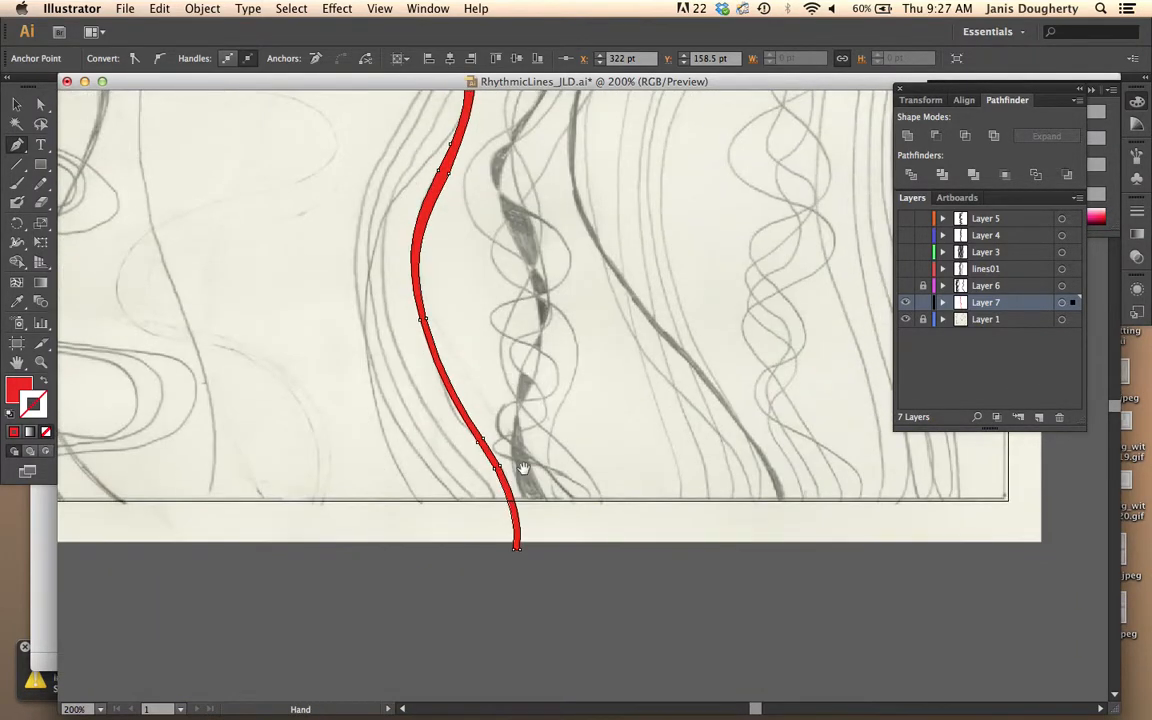
{"action": "left_click", "coordinate": [497, 470], "text": "super"}
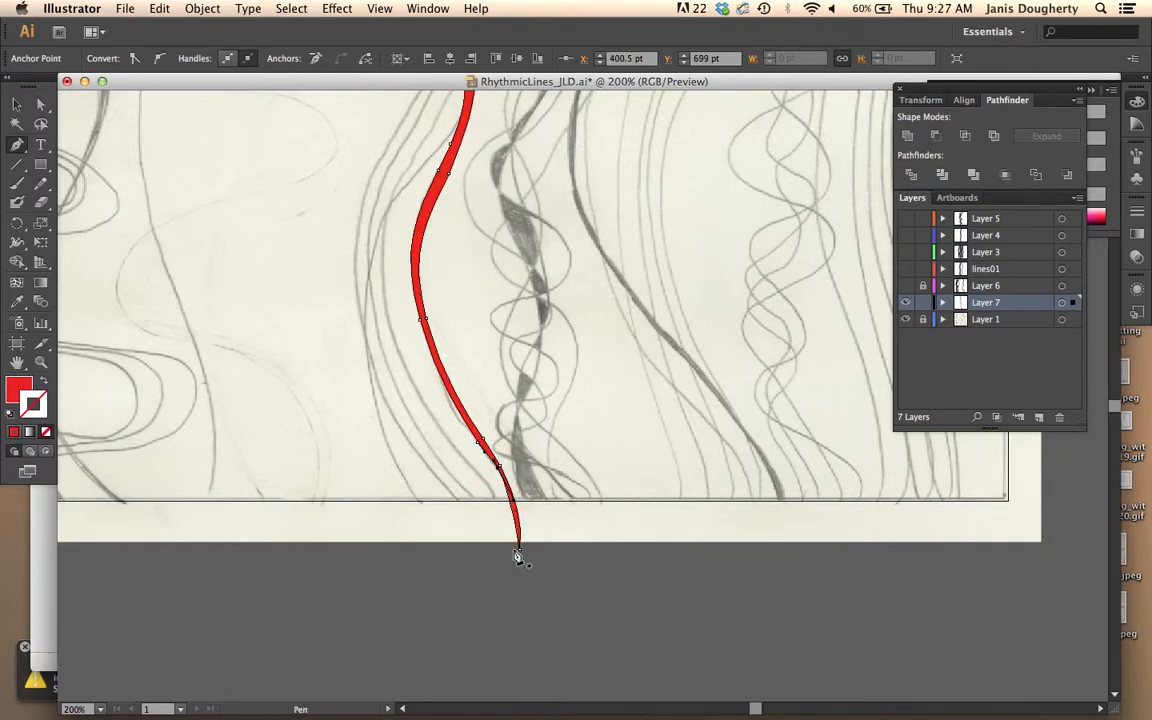
{"action": "left_click", "coordinate": [520, 516], "text": "super"}
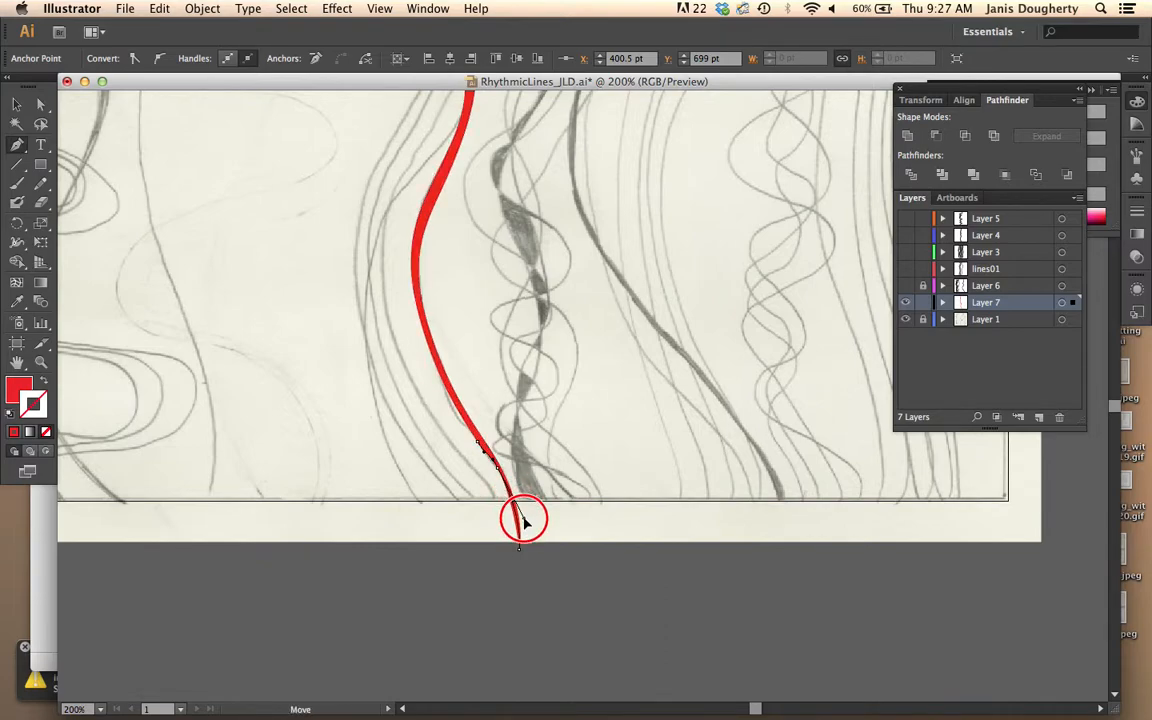
{"action": "left_click_drag", "start_coordinate": [480, 446], "coordinate": [442, 396]}
{"action": "left_click", "coordinate": [563, 386], "text": "super"}
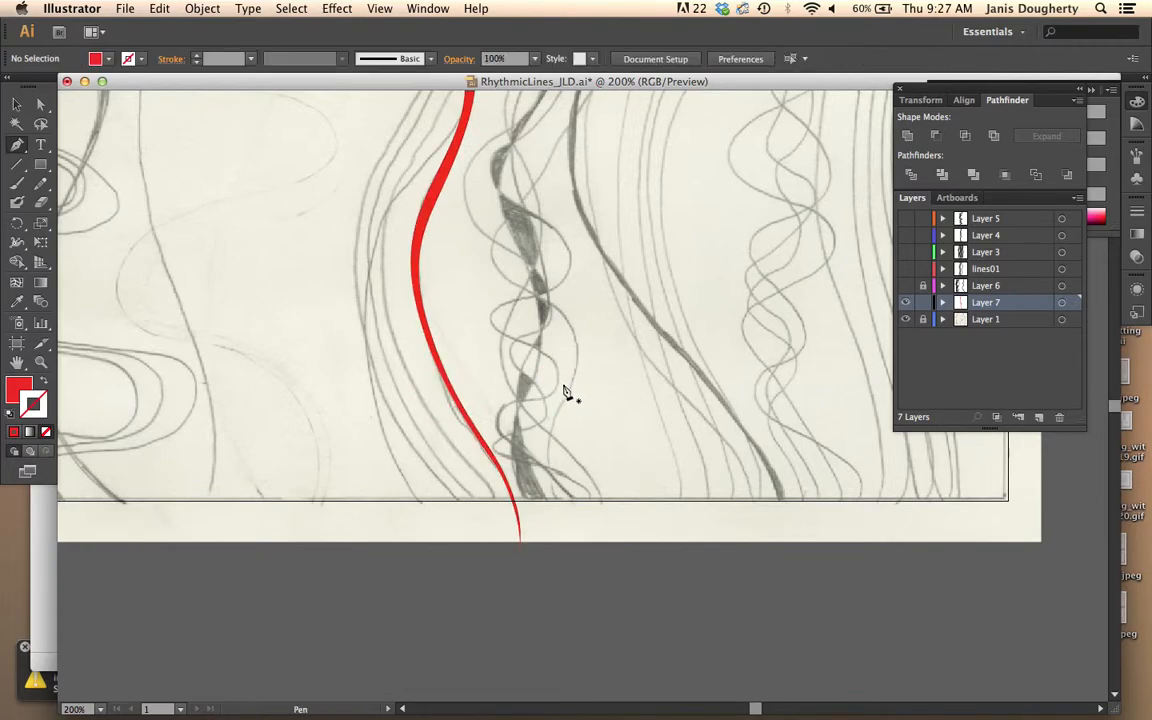
Examine the whole reshaped red line against the sketch at 66.67% zoom.
{"action": "key", "text": "super+minus"}
{"action": "key", "text": "super+minus"}
{"action": "key", "text": "super+minus"}
{"action": "left_click_drag", "start_coordinate": [514, 330], "coordinate": [466, 417]}
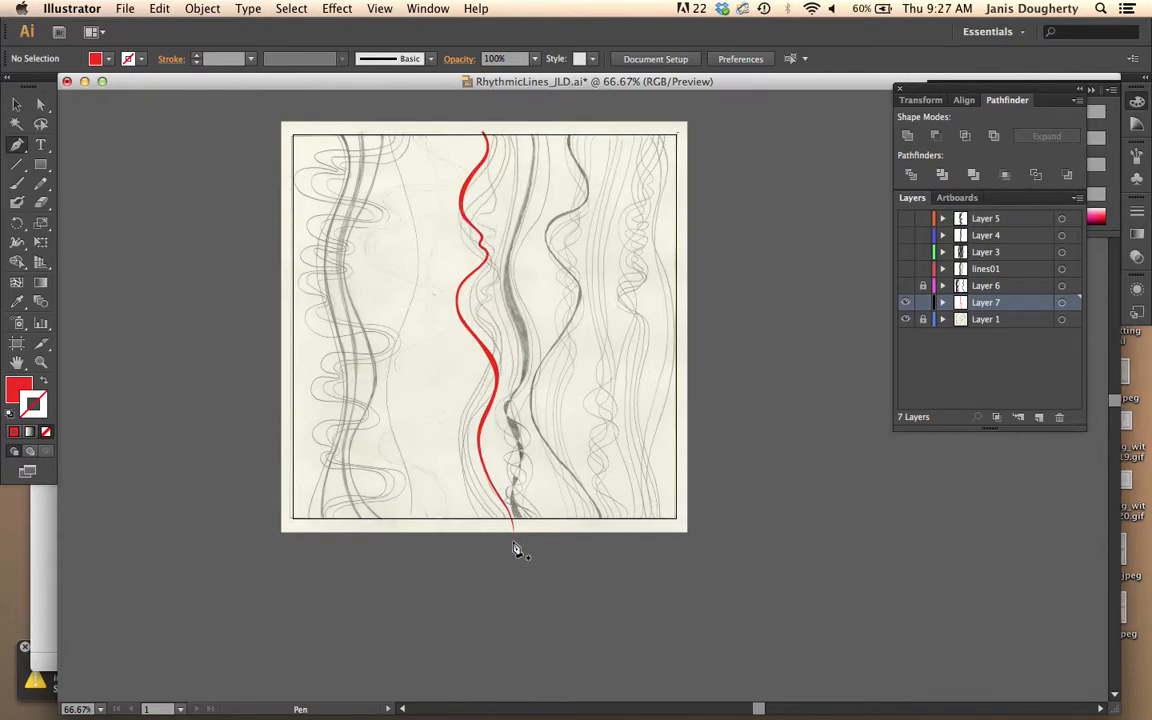
{"action": "left_click", "coordinate": [17, 105]}
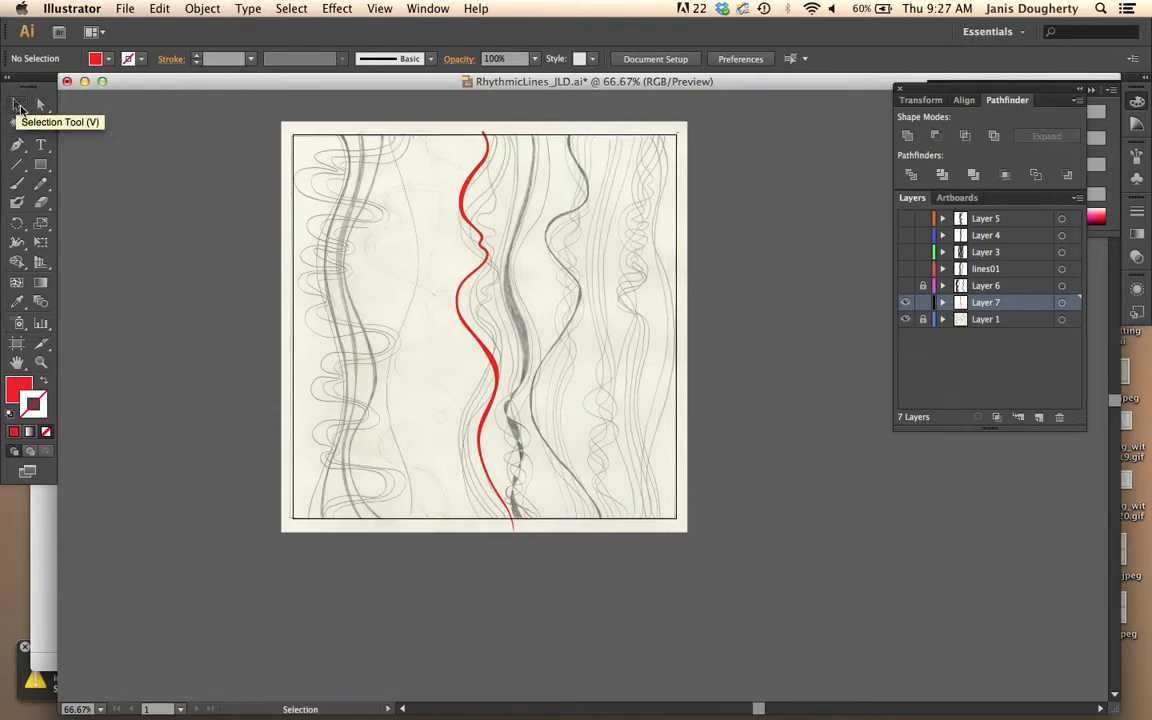